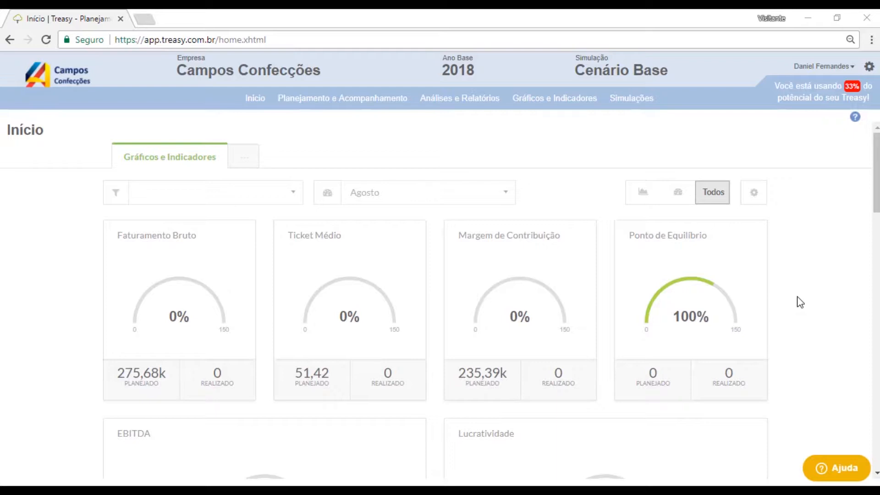
- Open the raw materials register and create a raw material group named Tecidos
mouse_move(365, 92)
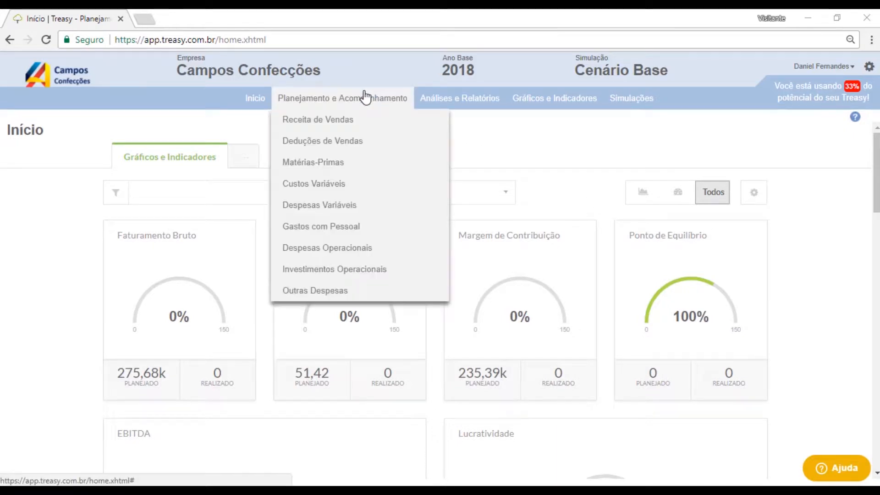
left_click(354, 171)
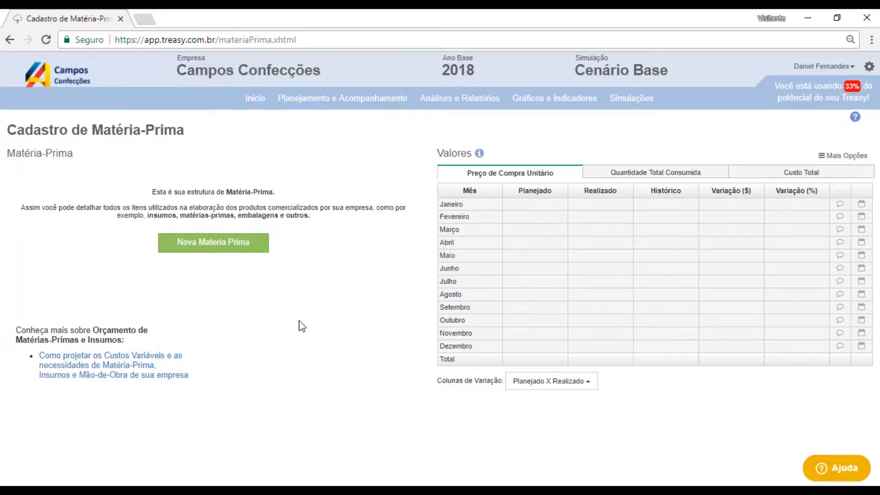
left_click(259, 239)
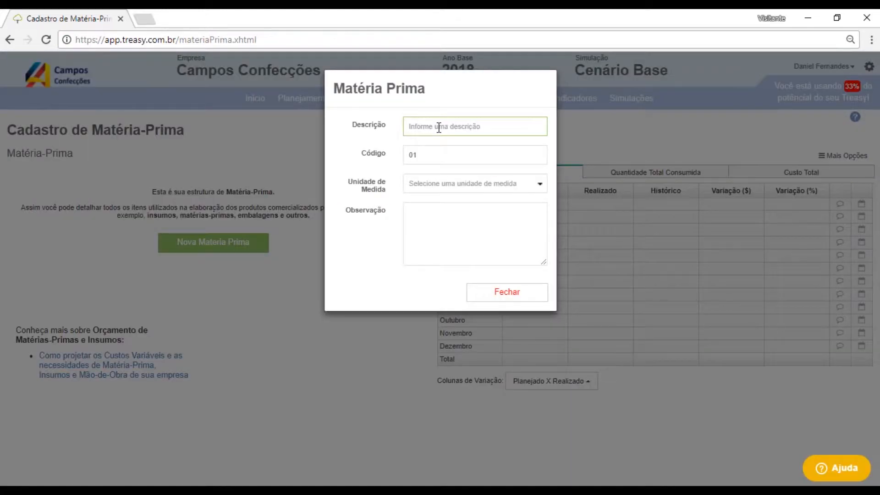
type("Tecidos")
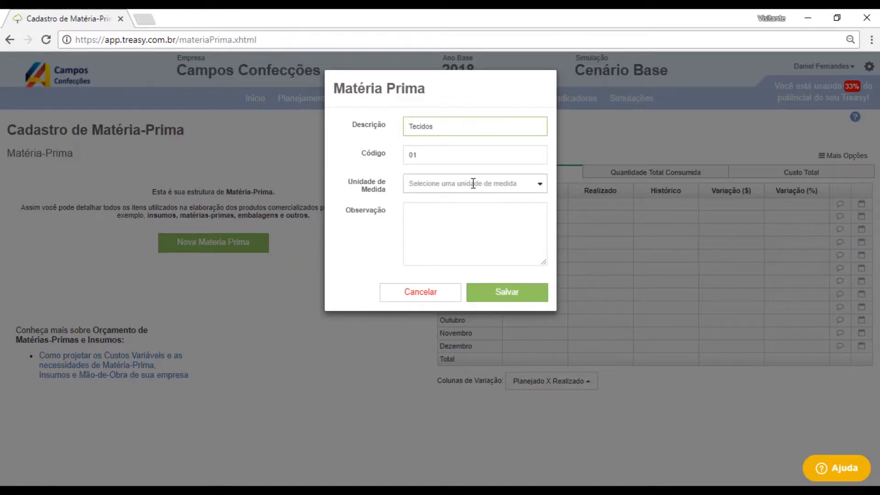
left_click(511, 293)
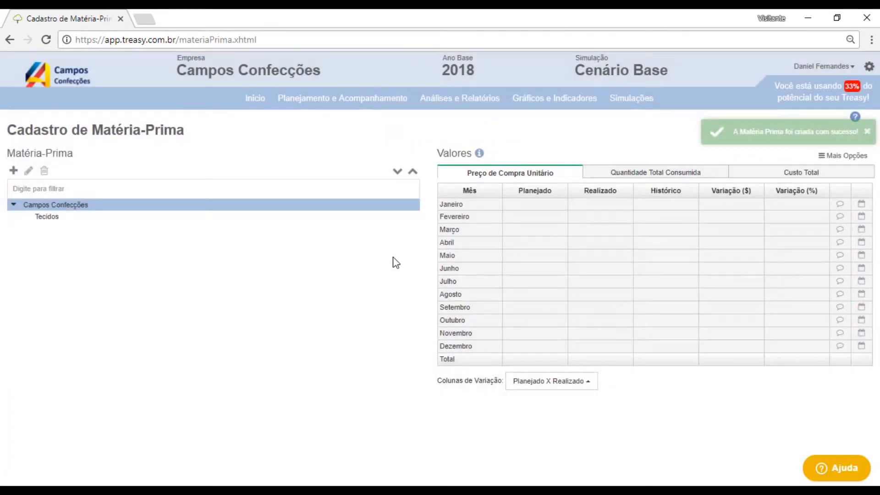
- Add a raw material Tactel under Tecidos with the unit of measure Metro (m)
left_click(61, 218)
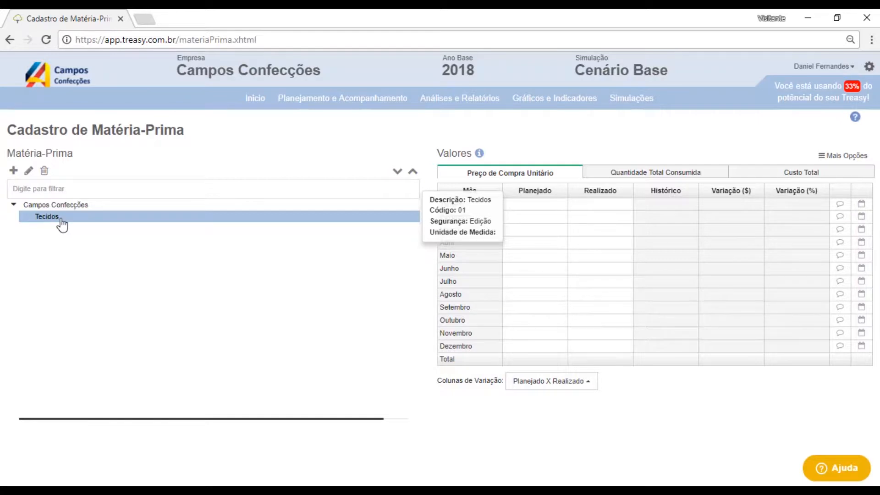
left_click(14, 171)
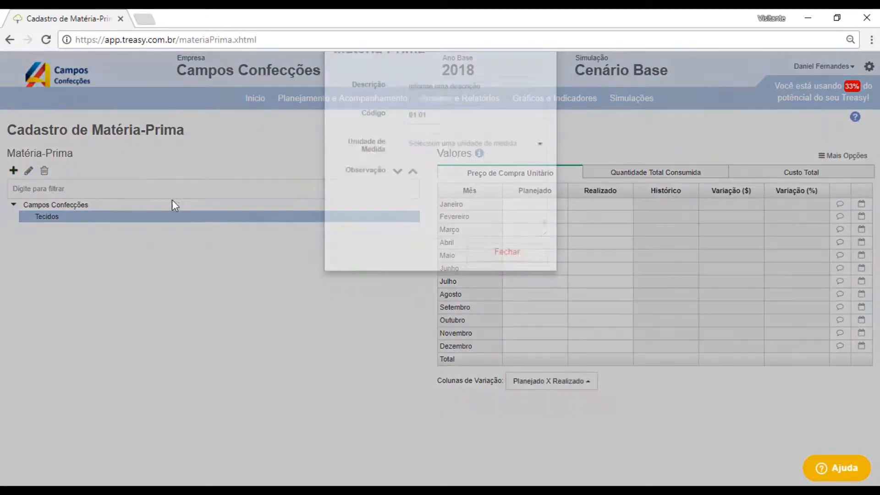
type("Tacte")
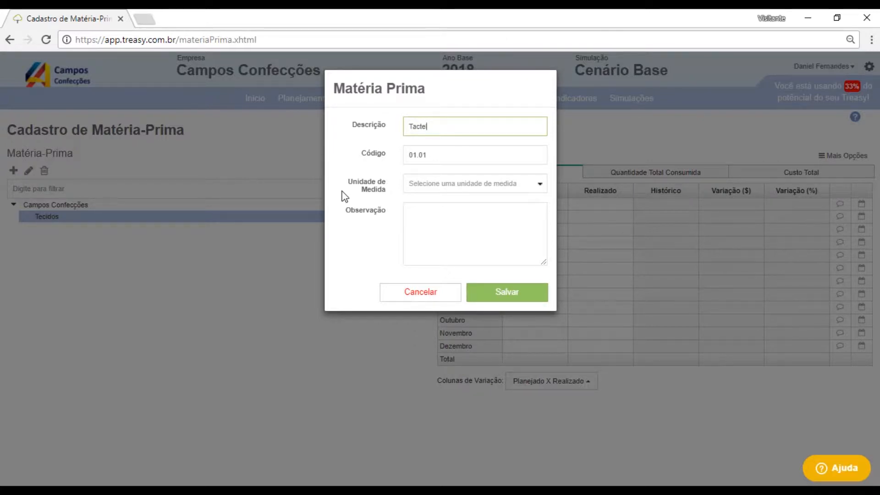
type("l")
left_click(524, 183)
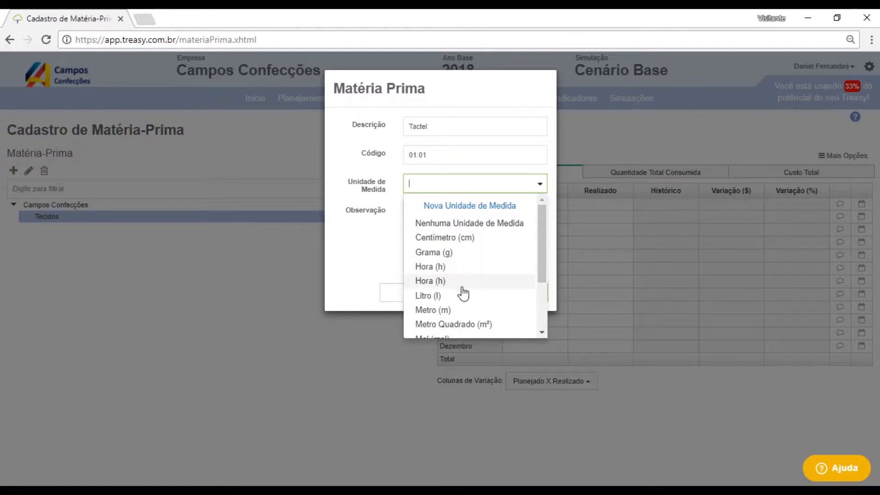
left_click(456, 311)
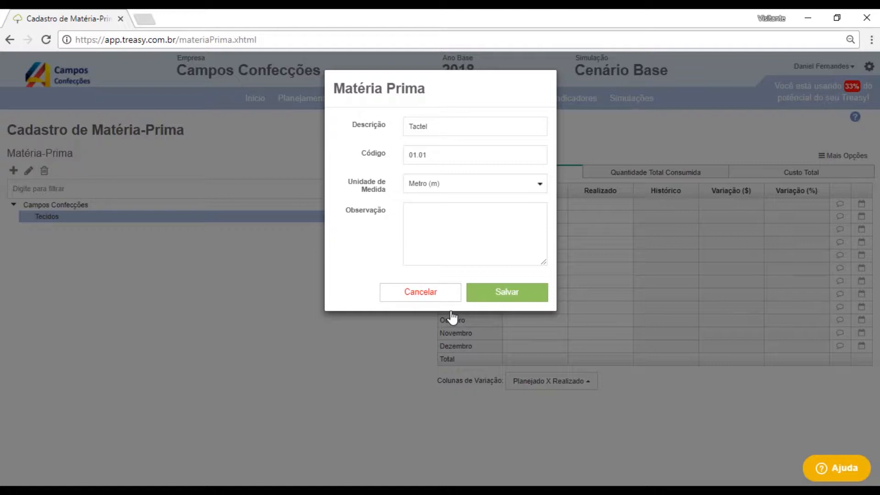
left_click(498, 299)
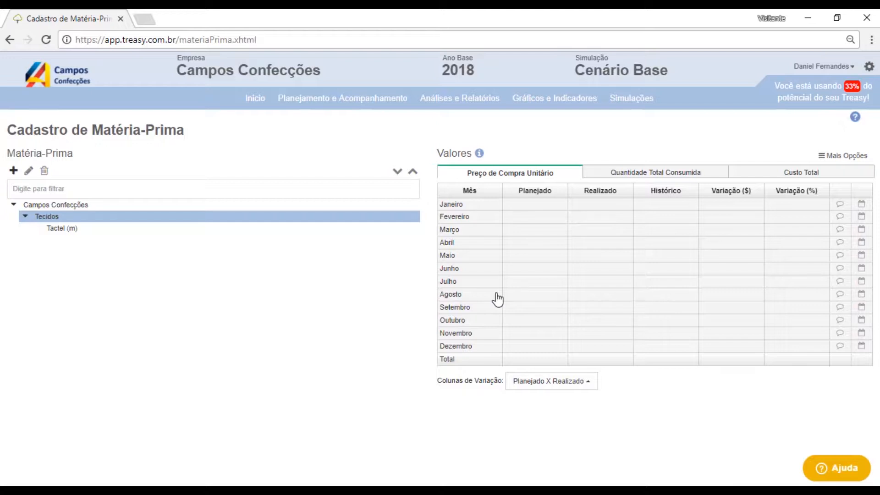
- Create a top-level raw material group named Insumos
left_click(44, 207)
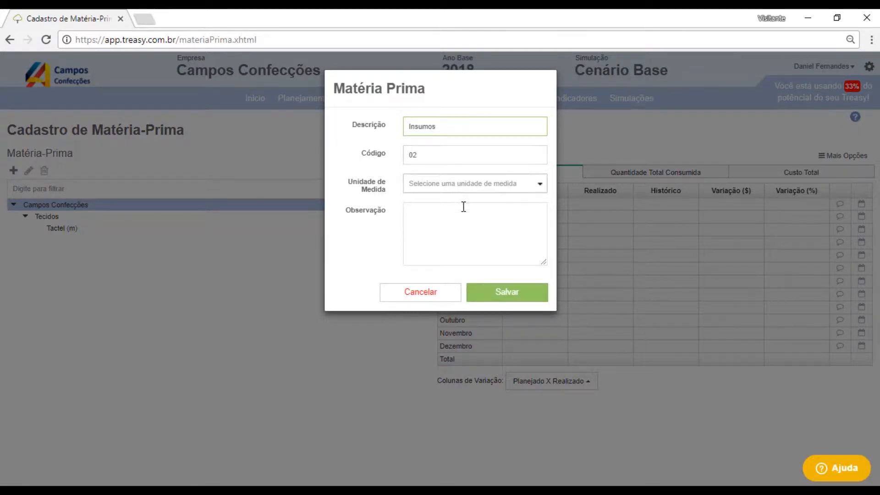
left_click(538, 301)
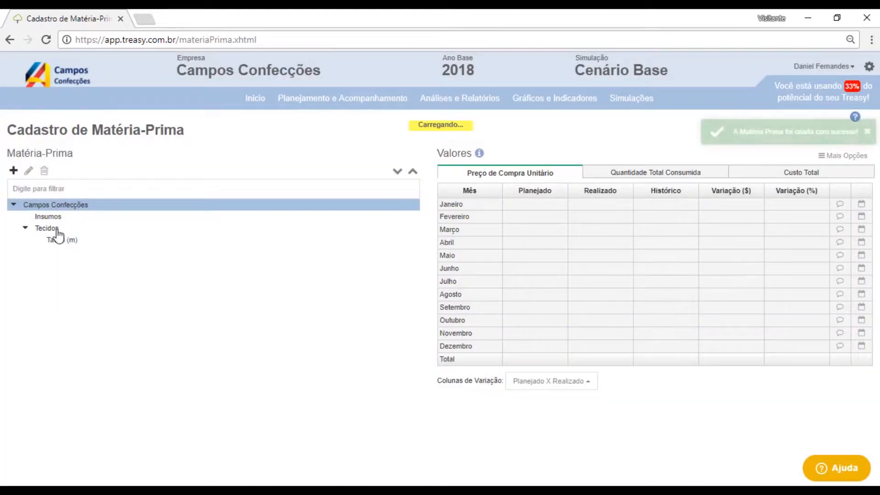
- Add a raw material Botão under Insumos with the unit of measure Unidade (Un)
left_click(48, 216)
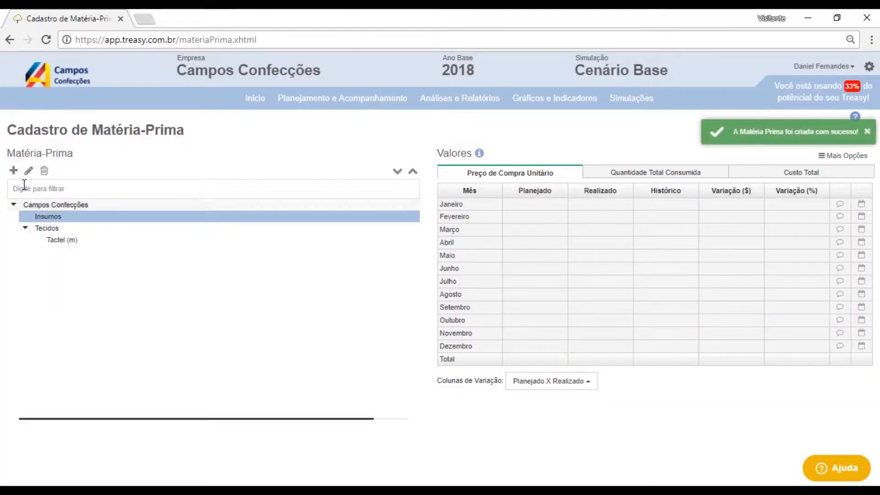
left_click(14, 171)
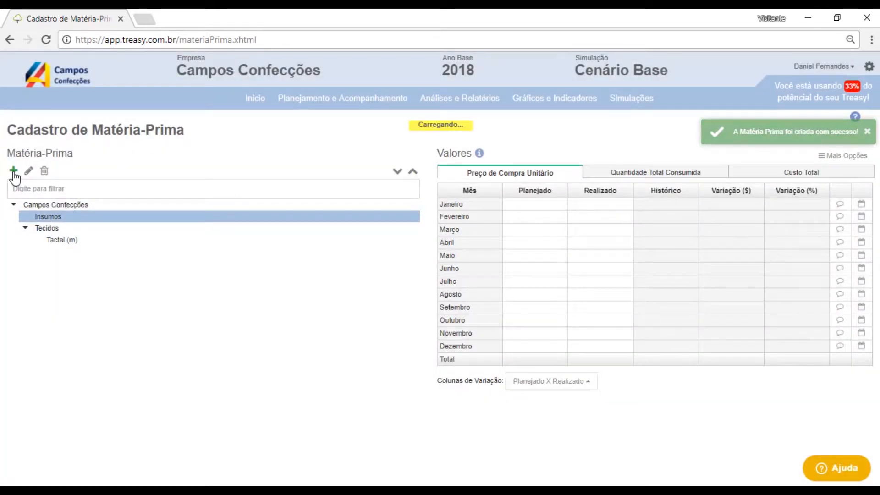
type("Botão")
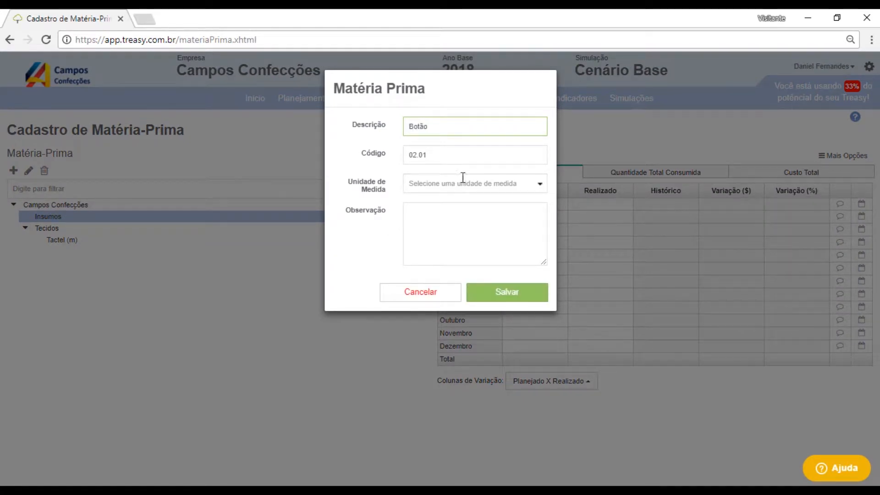
left_click(513, 184)
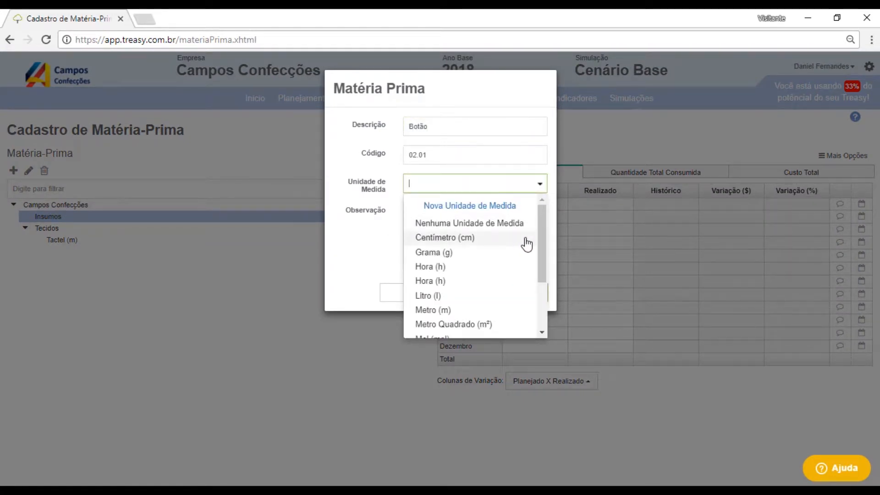
left_click_drag(541, 238, 540, 290)
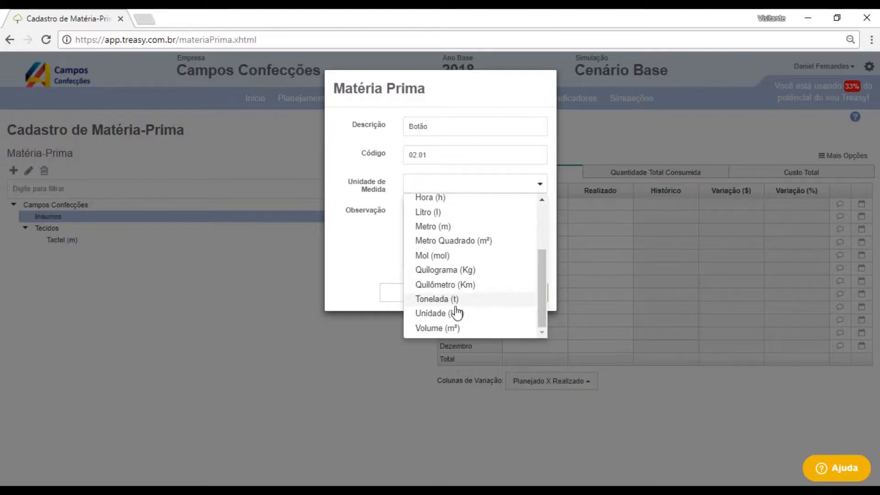
left_click(450, 313)
left_click(532, 298)
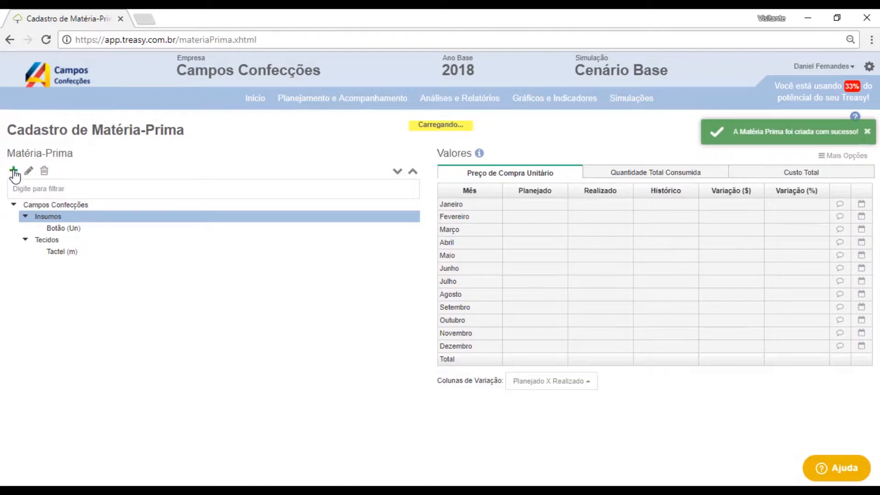
- Add a raw material Etiqueta under Insumos with the unit of measure Unidade (Un)
type("Etiqueta")
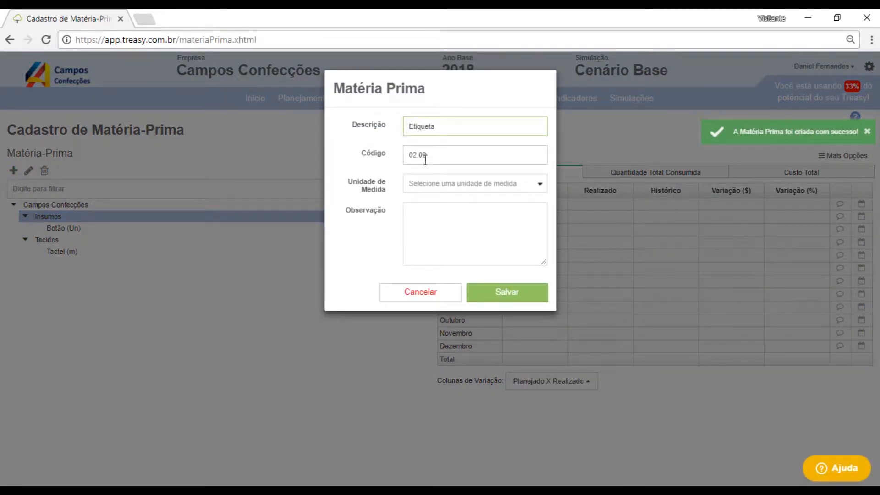
left_click(507, 182)
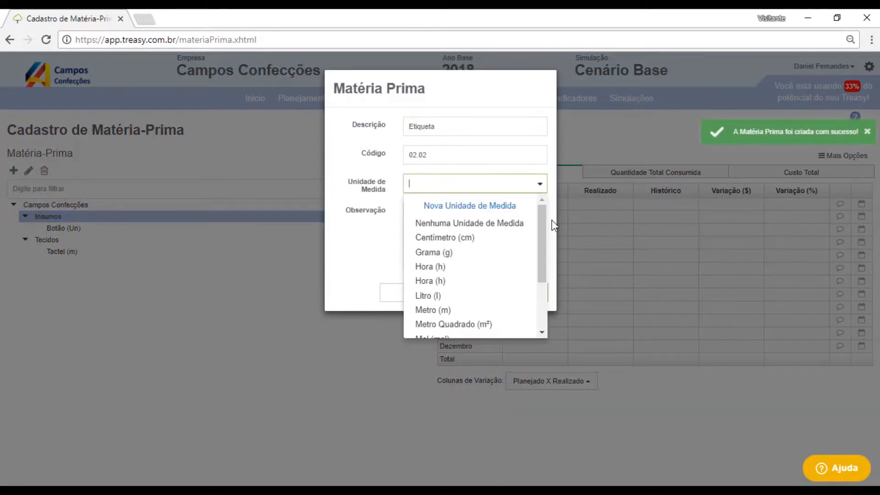
left_click_drag(541, 221, 536, 279)
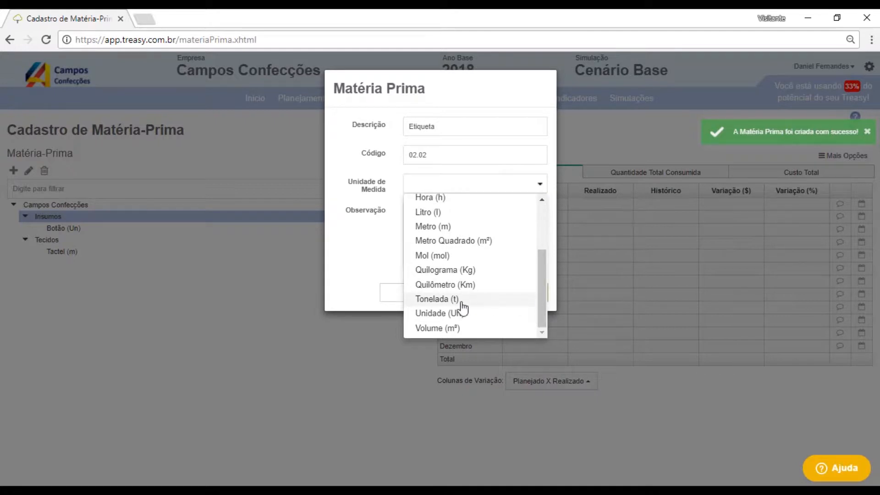
left_click(450, 313)
left_click(518, 300)
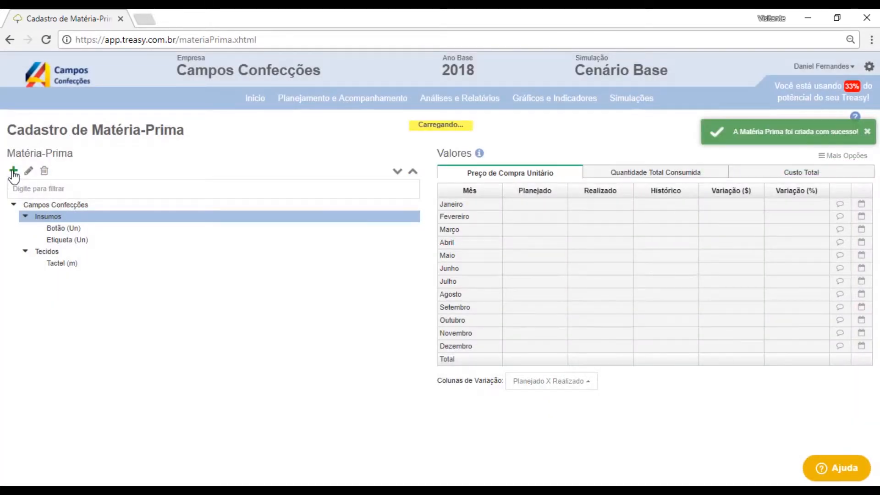
- Add a raw material Linha under Insumos with the unit of measure Metro (m)
left_click(13, 171)
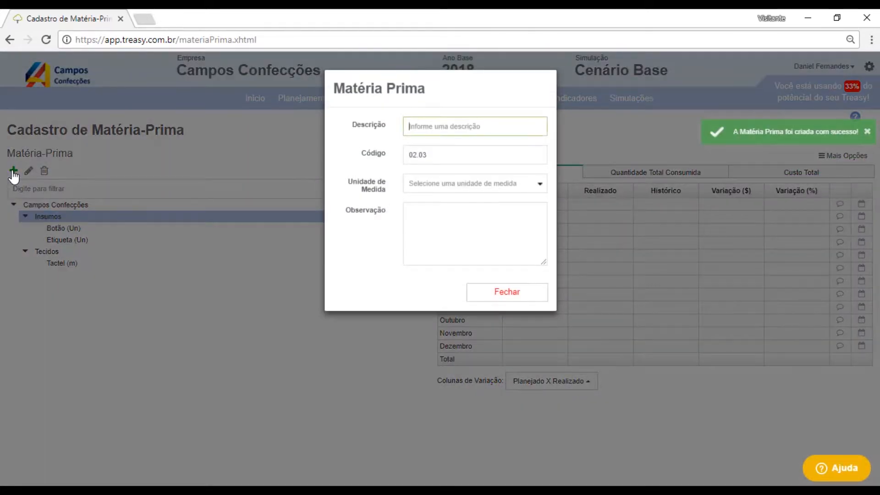
type("Linha")
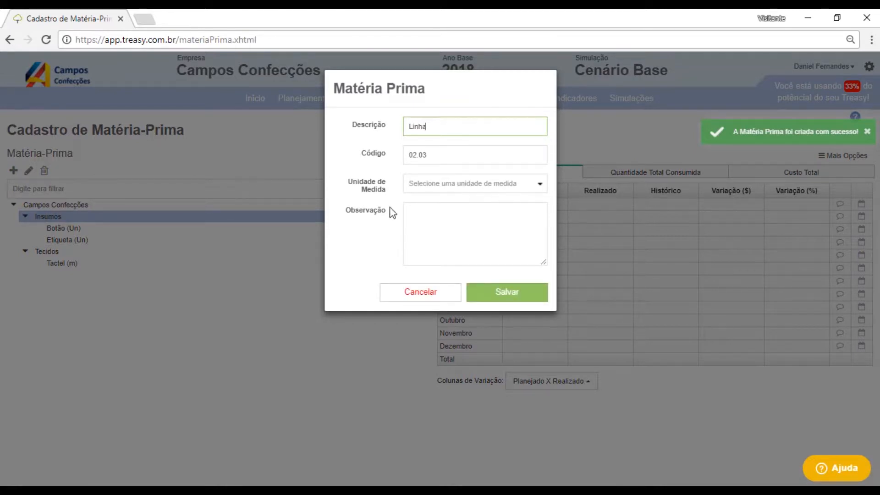
left_click(501, 183)
scroll(454, 259, "down", 3)
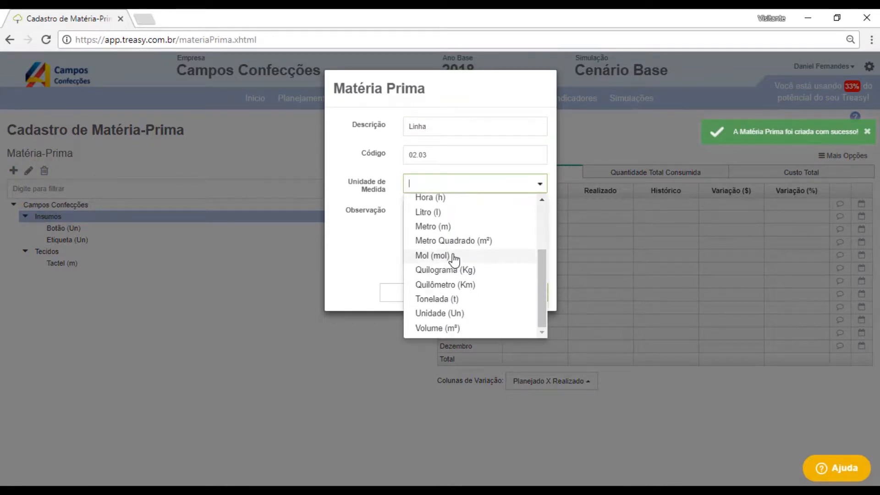
left_click(436, 227)
left_click(527, 300)
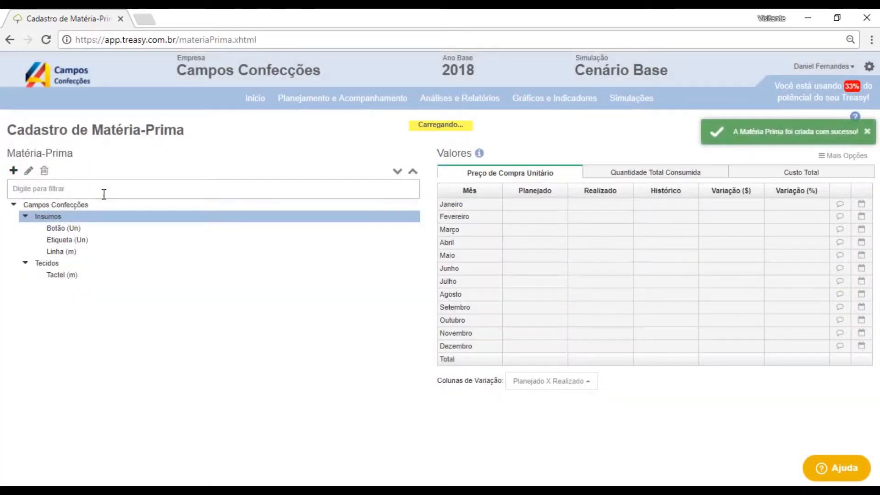
- Add a raw material Estampa under Insumos with the unit of measure Unidade (Un)
type("Estampa")
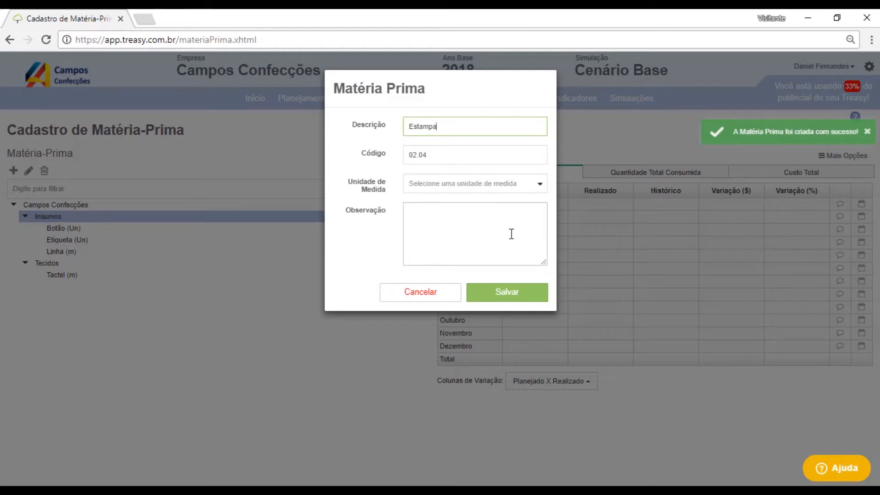
left_click(540, 184)
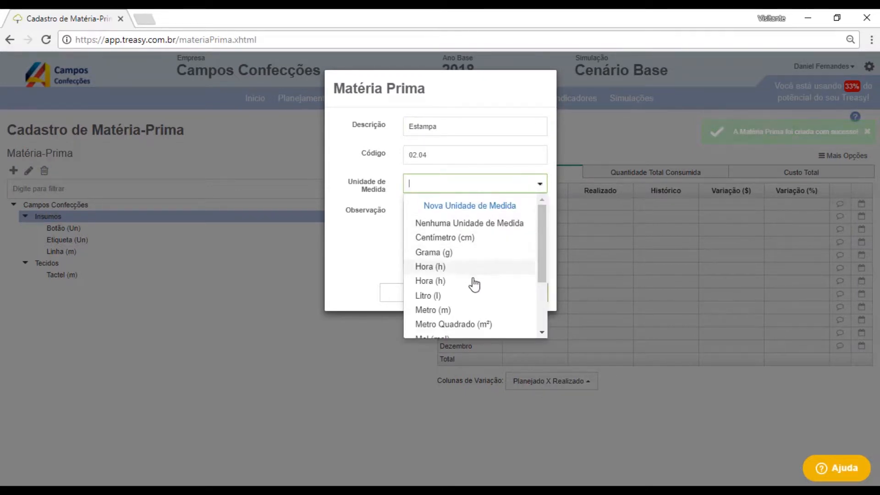
scroll(469, 291, "down", 3)
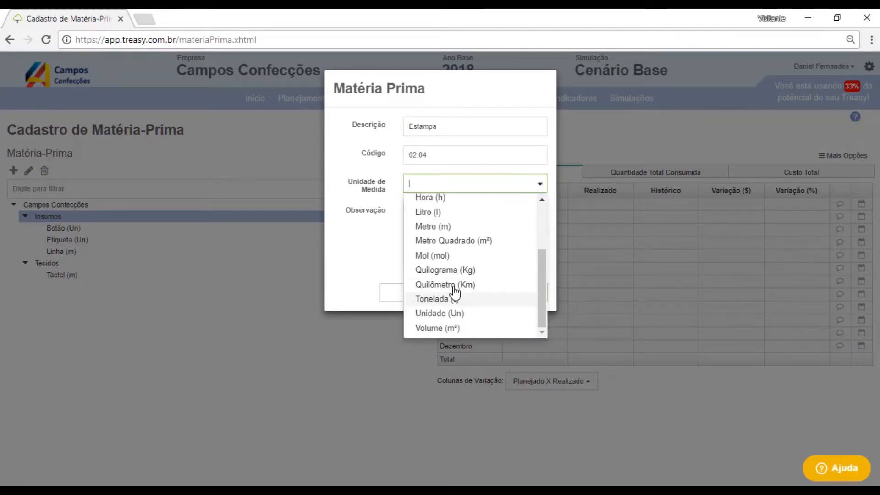
left_click(436, 313)
left_click(528, 297)
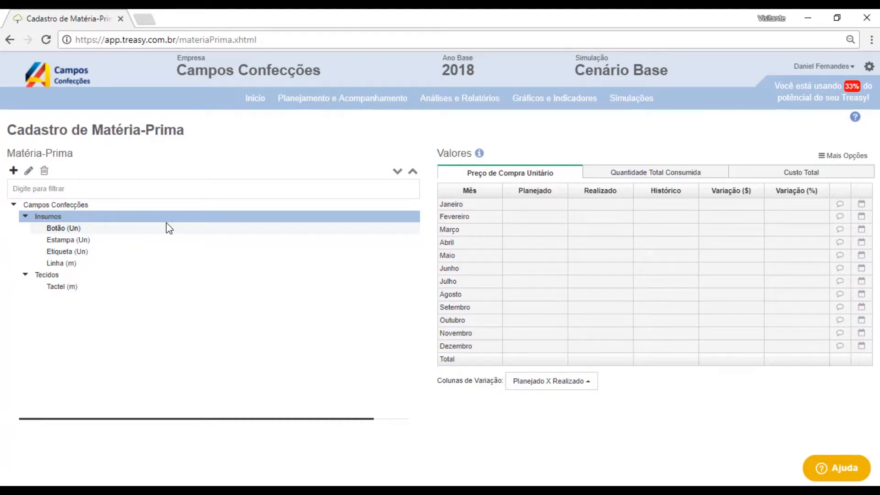
- Set Tactel's planned unit purchase price to 6,25 for January and copy it down through December
left_click(68, 289)
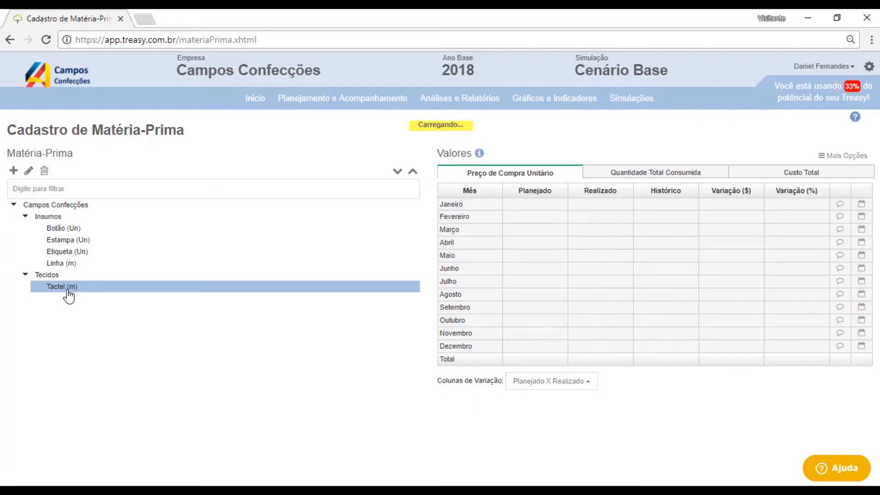
left_click(550, 212)
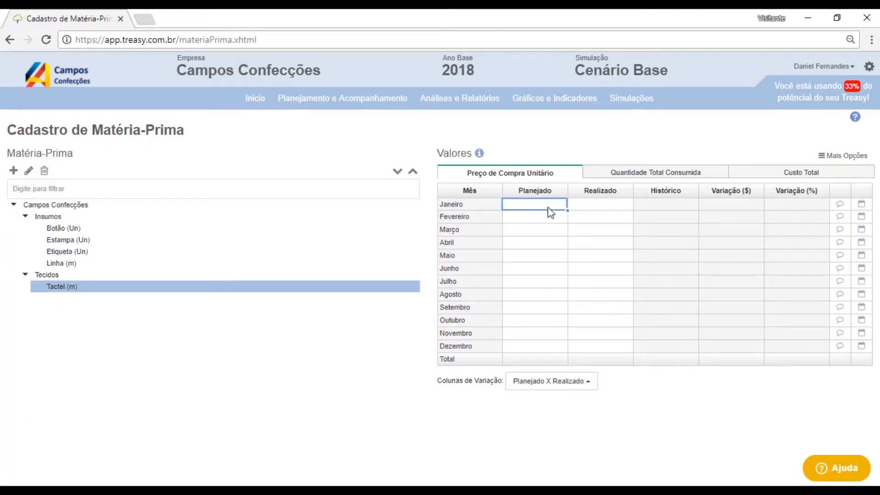
type("6,25")
left_click(578, 229)
left_click(561, 205)
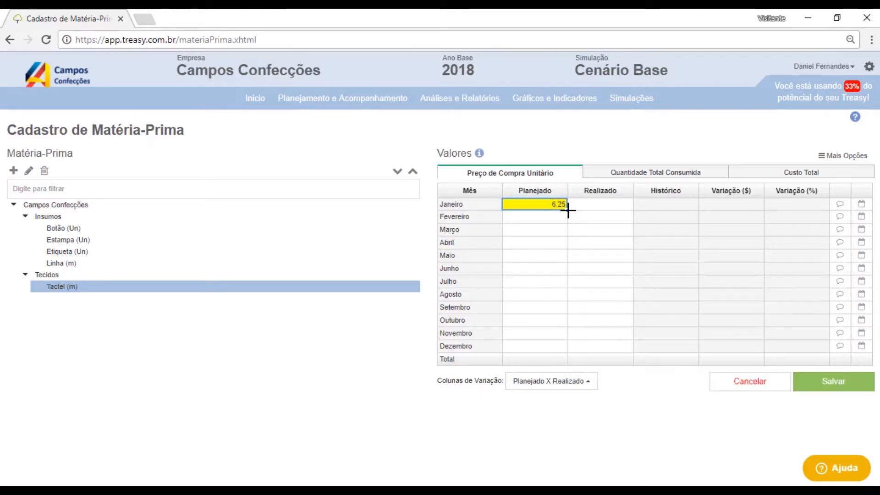
left_click_drag(567, 210, 543, 349)
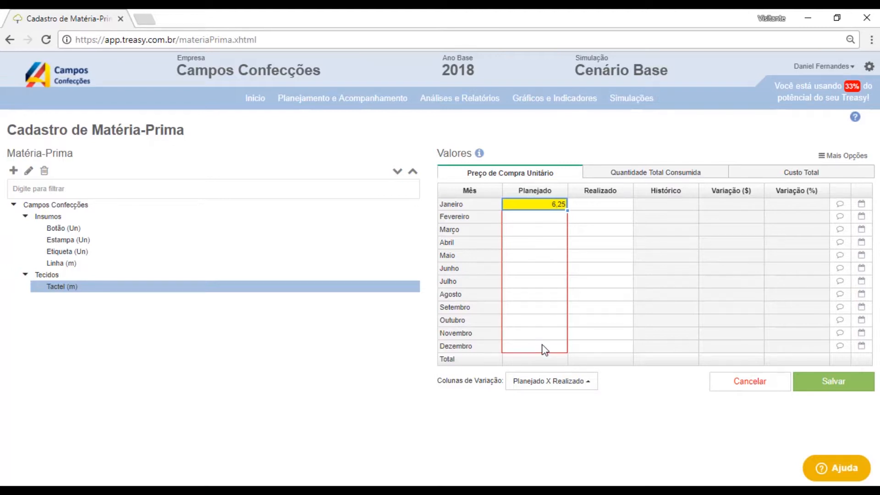
- Save Tactel's monthly planned unit purchase prices
left_click_drag(545, 350, 544, 349)
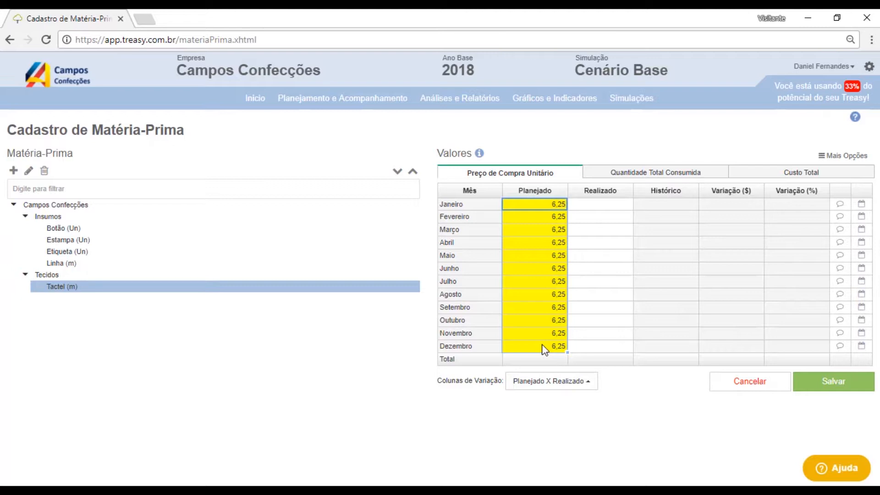
left_click(834, 390)
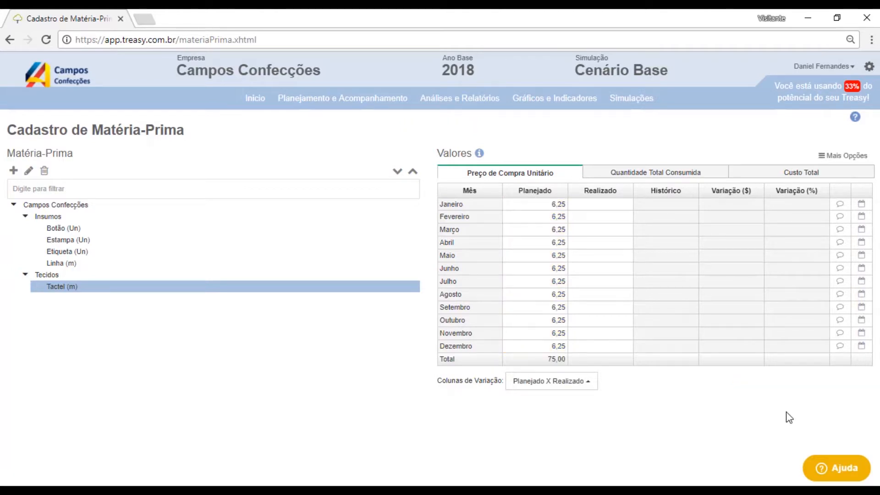
- Set Botão's planned unit purchase price to 0,10 for January, copy it through December, and save
left_click(85, 230)
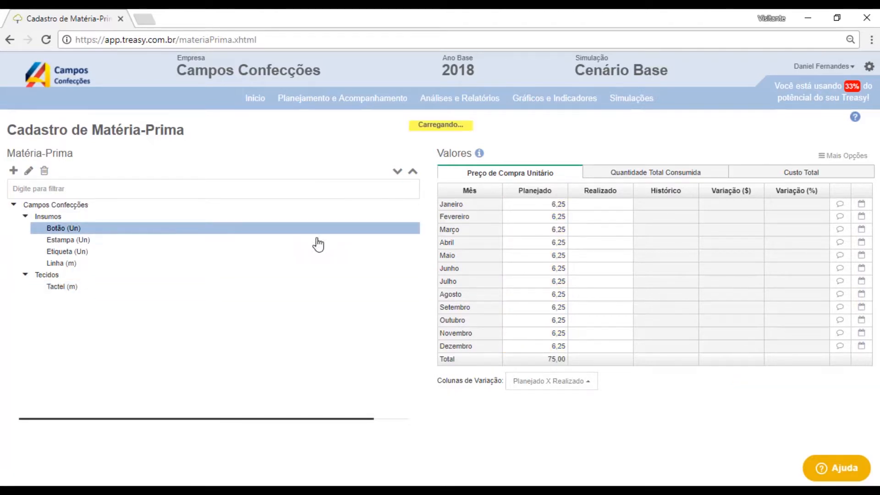
left_click(557, 208)
type("0,10")
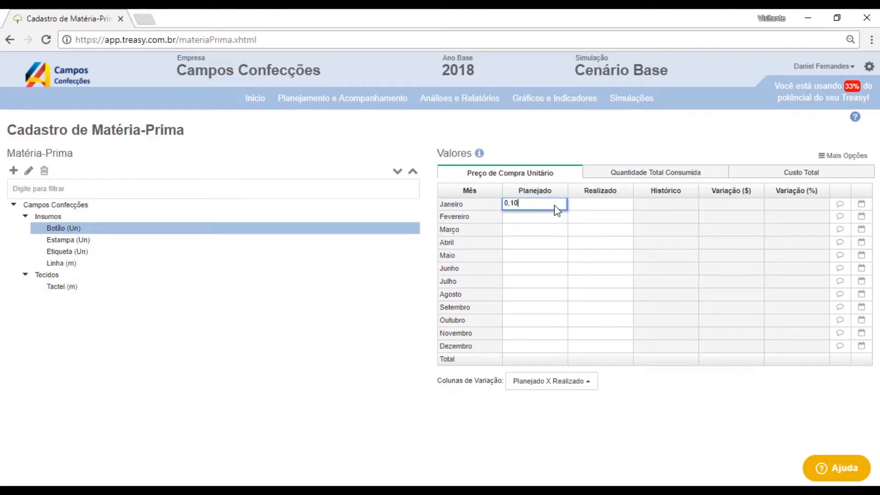
key("Return")
left_click_drag(568, 211, 555, 352)
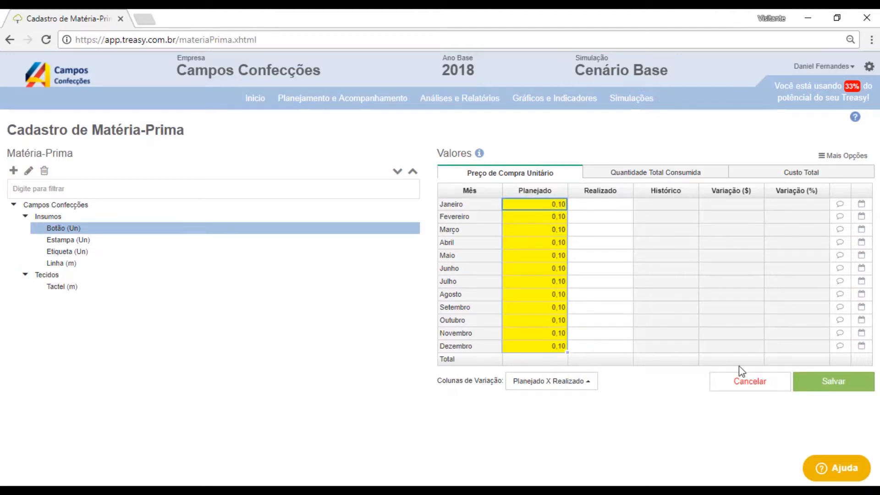
left_click(820, 388)
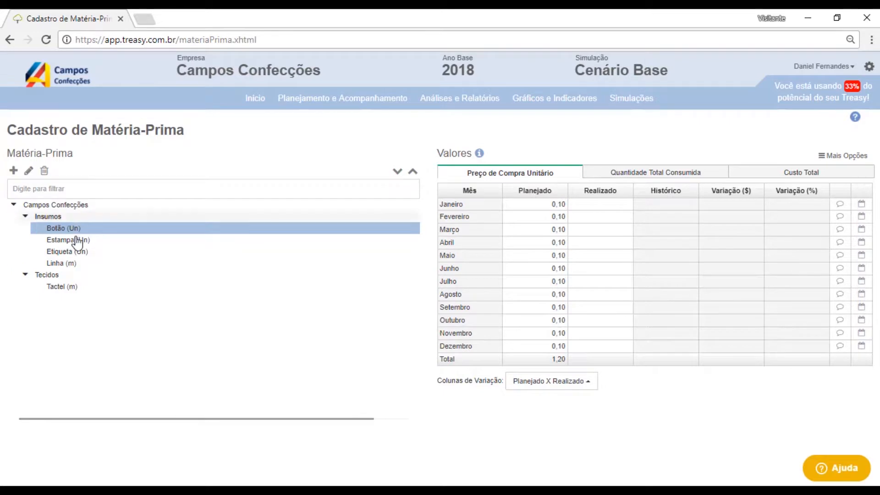
- Set Etiqueta's planned unit purchase price to 0,05 for January, copy it through December, and save
left_click(78, 253)
left_click(560, 206)
type("0,")
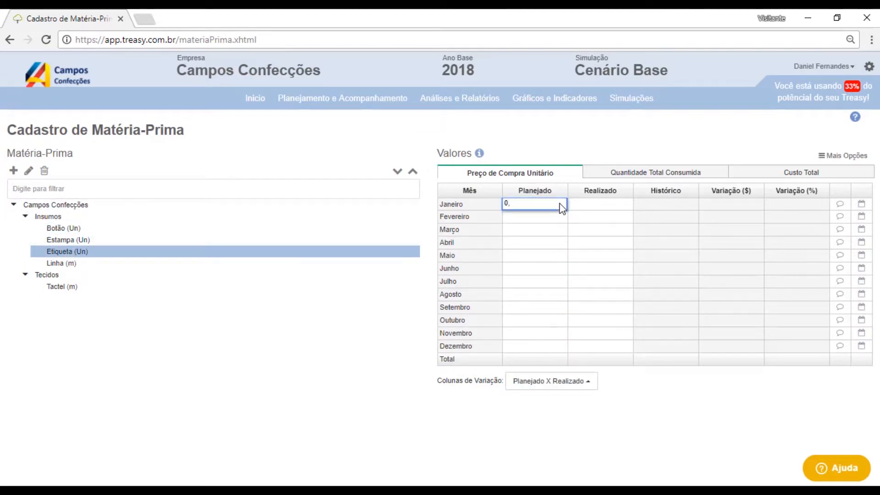
type("05")
key("Return")
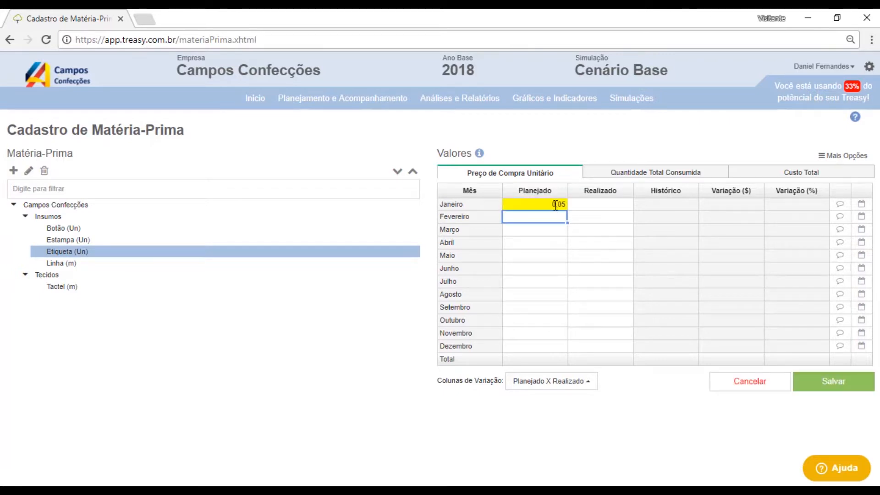
left_click(565, 204)
left_click_drag(566, 210, 565, 352)
left_click(812, 388)
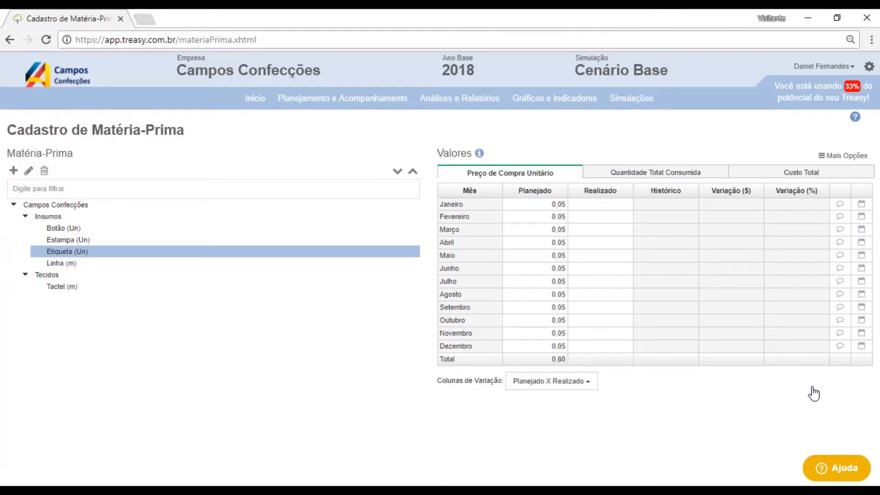
- Set Linha's planned unit purchase price to 0,10 for January, copy it through December, and save
left_click(57, 264)
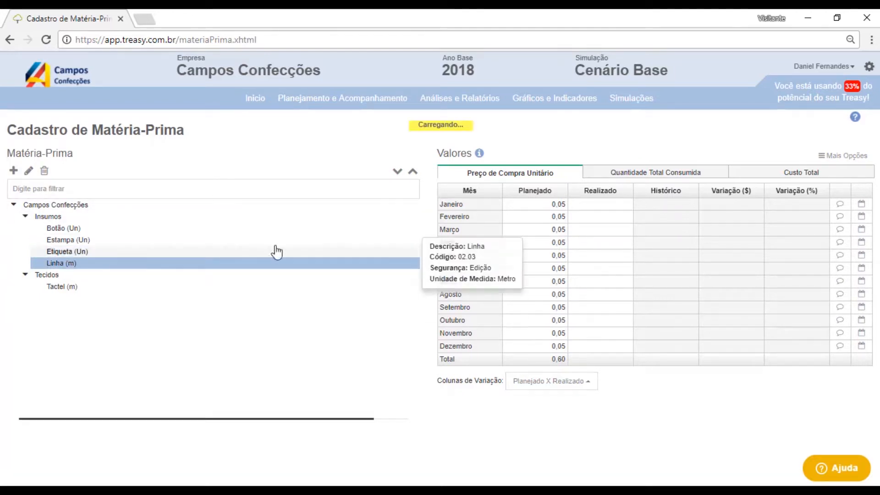
left_click(534, 206)
type("0,10")
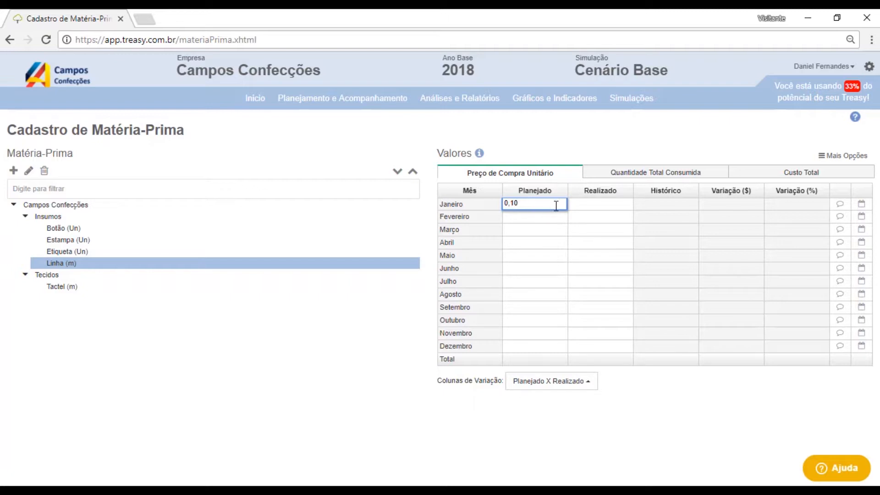
left_click(573, 205)
left_click_drag(567, 210, 567, 347)
left_click(810, 380)
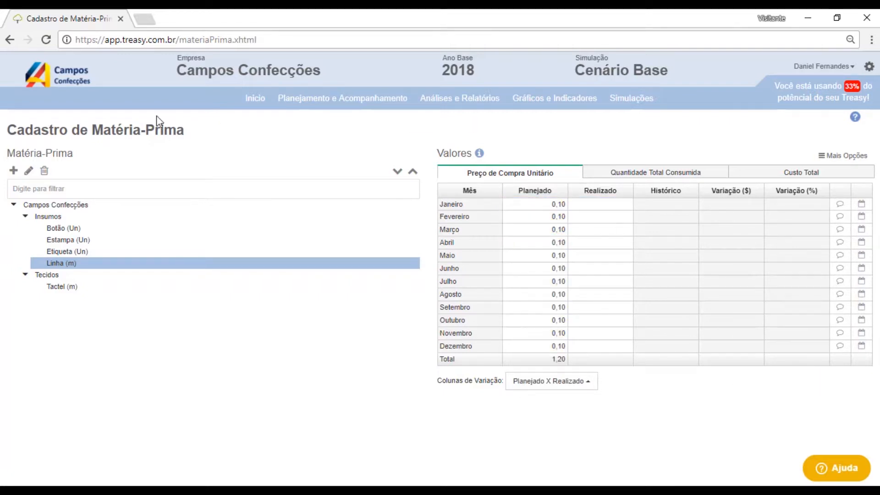
- Set Estampa's planned unit purchase price to 1 for January, copy it through December, and save
left_click(65, 239)
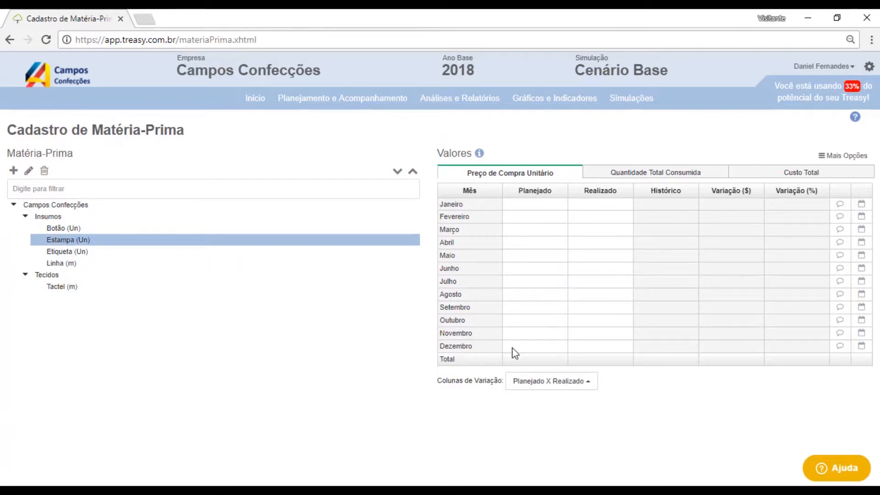
left_click(535, 207)
type("1")
key("Return")
left_click_drag(567, 210, 559, 353)
left_click(810, 382)
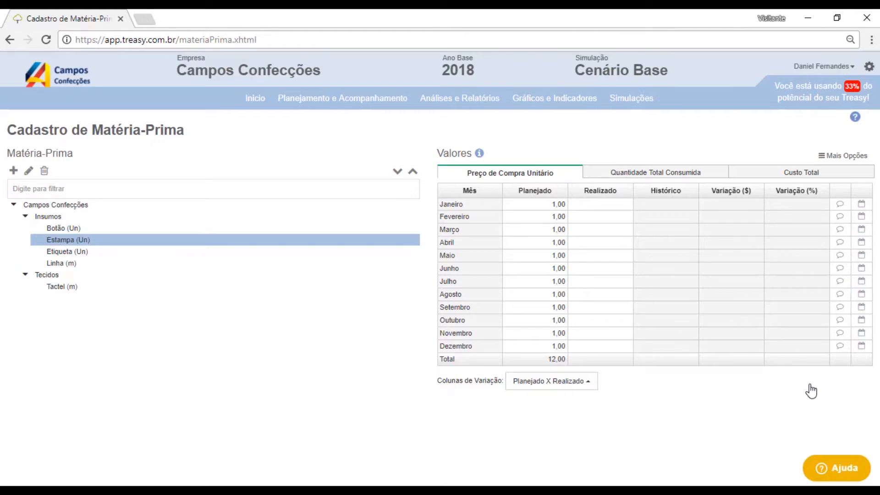
- Open Custos Variáveis and add a product Molde with unit Unidade (Un) as a Produto Intermediário
mouse_move(382, 107)
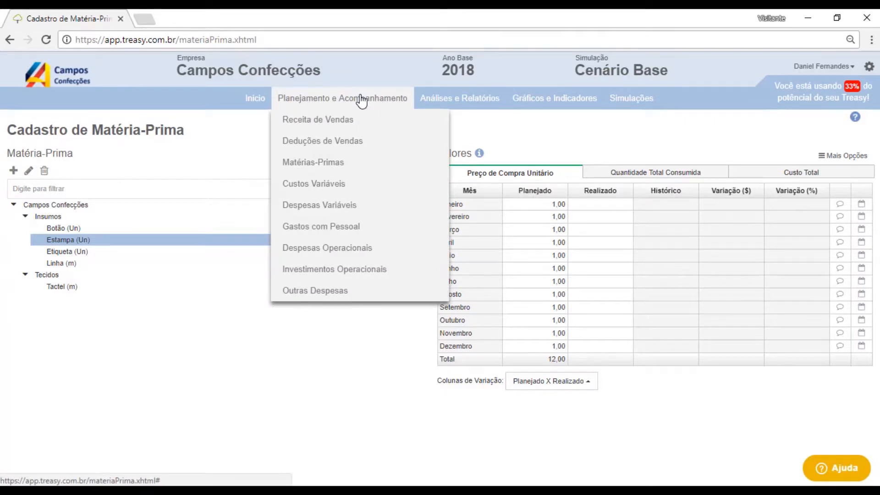
left_click(349, 188)
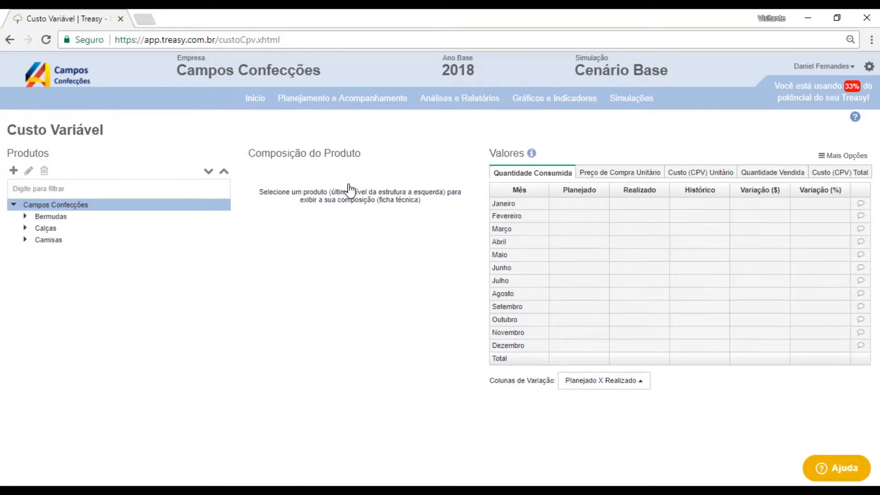
left_click(15, 171)
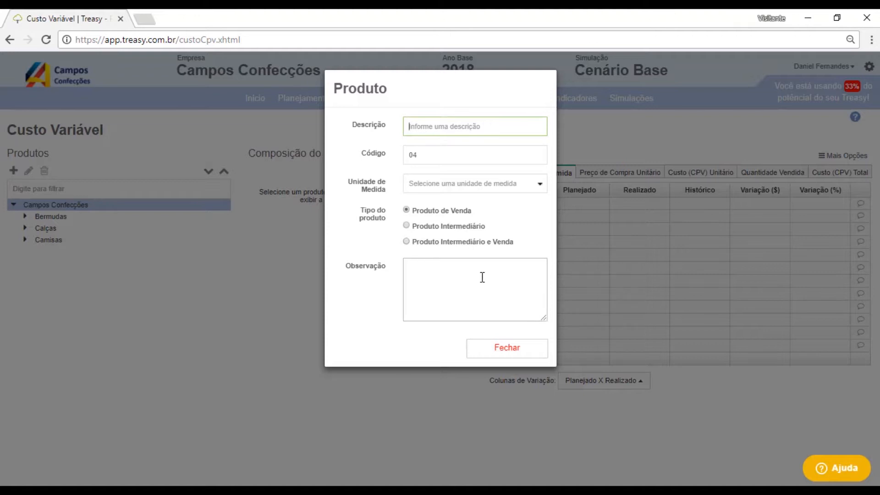
type("Molde")
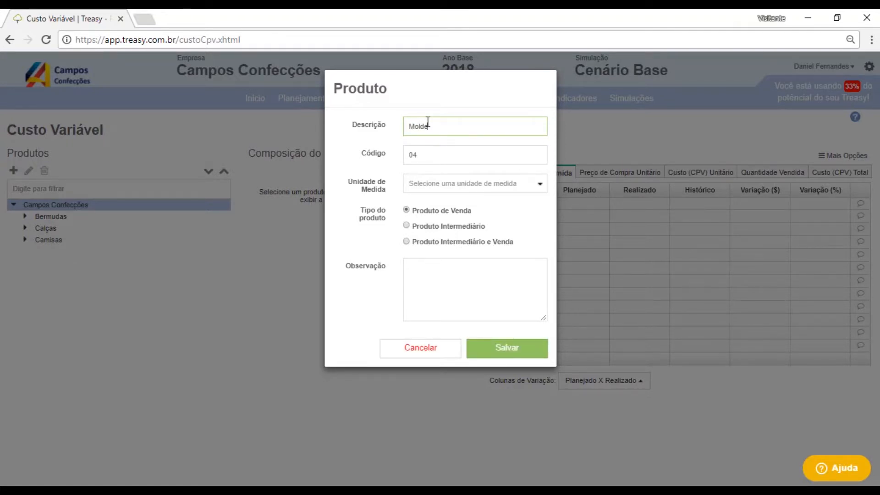
left_click(466, 183)
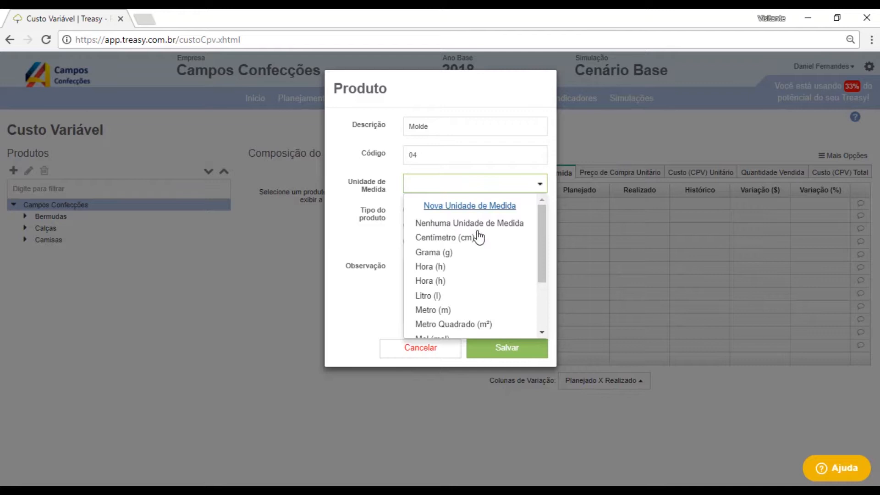
scroll(470, 271, "down", 3)
left_click(458, 311)
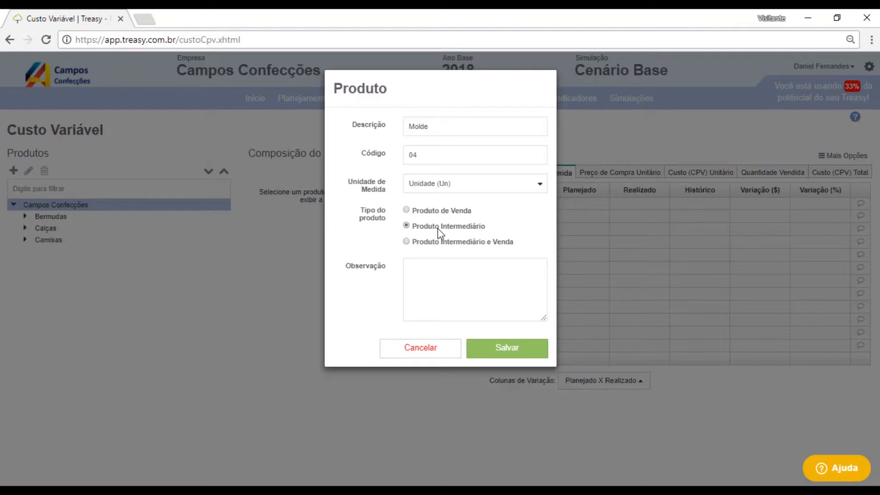
left_click(531, 354)
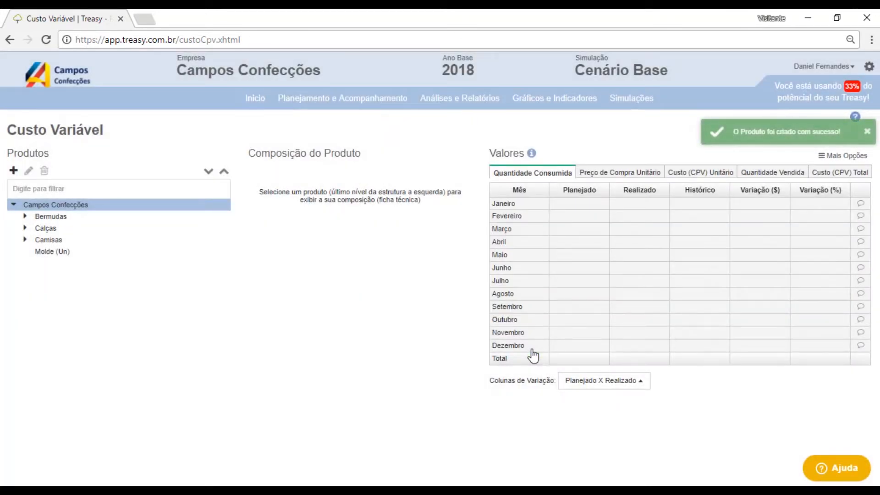
- Add Tactel, Botão and Linha as raw materials to Molde's product composition
left_click(65, 252)
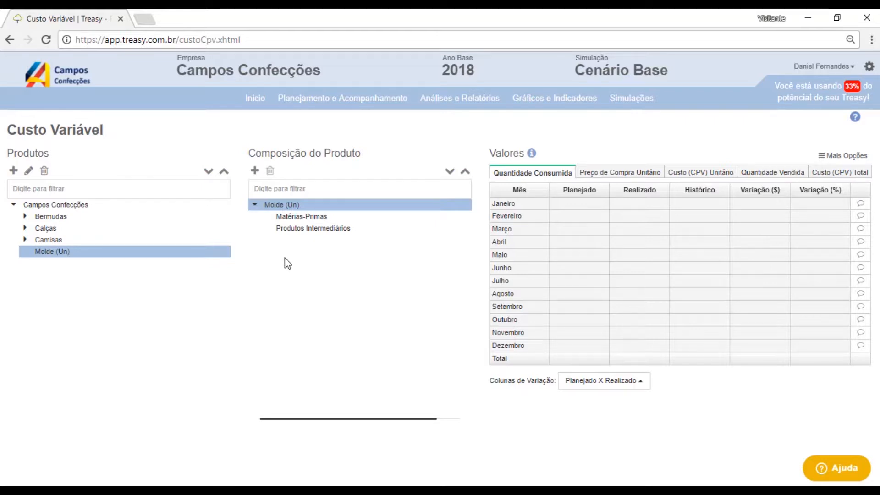
left_click(255, 171)
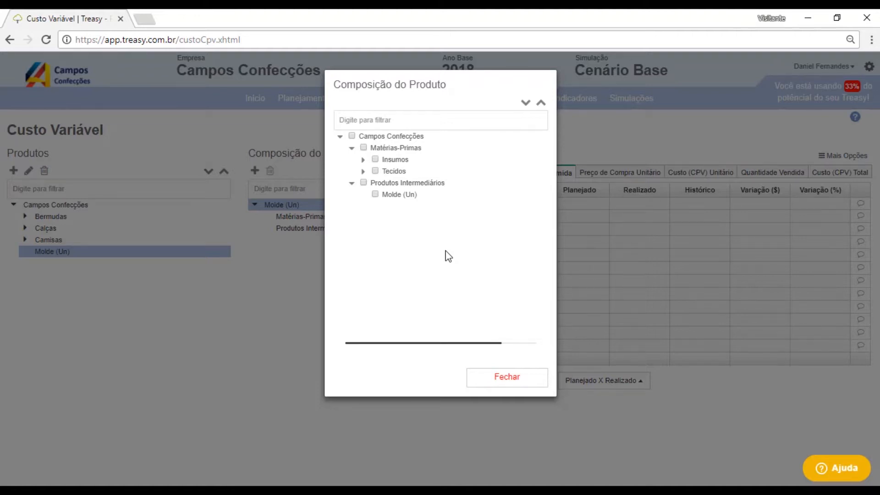
left_click(363, 172)
left_click(387, 183)
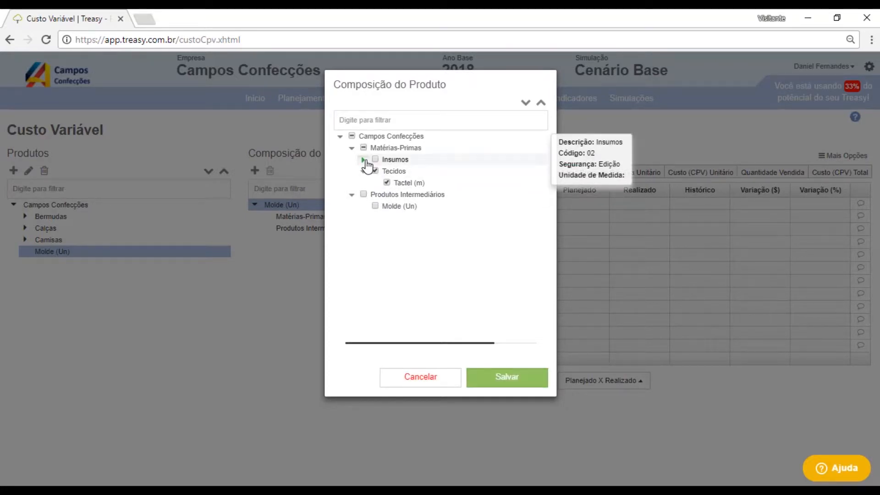
left_click(364, 159)
left_click(386, 172)
left_click(386, 205)
left_click(530, 385)
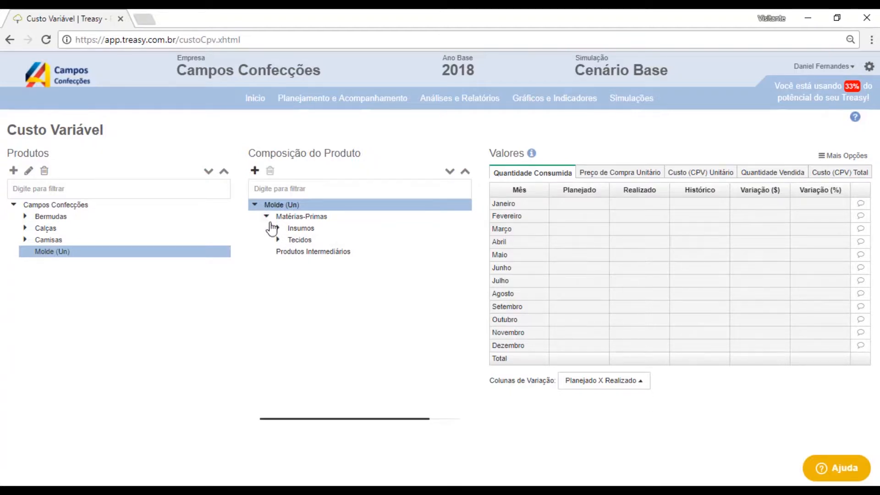
- Set Tactel's planned consumed quantity in Molde to 0,90 for January, copy it through December, and save
left_click(278, 240)
left_click(315, 252)
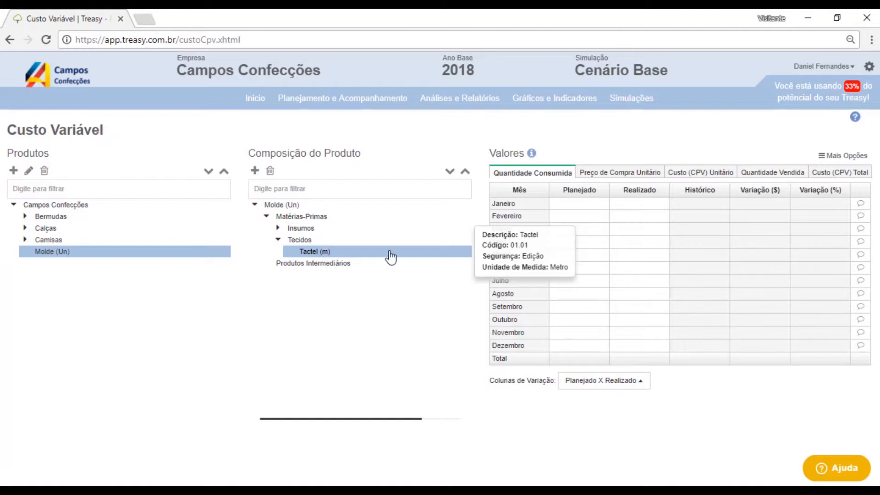
left_click(568, 208)
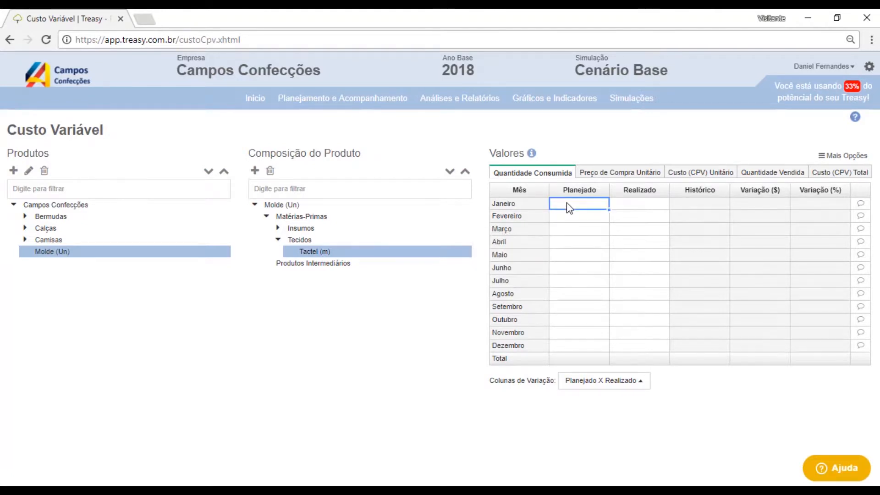
type("0,9")
left_click(583, 217)
left_click(592, 205)
left_click_drag(610, 208, 601, 348)
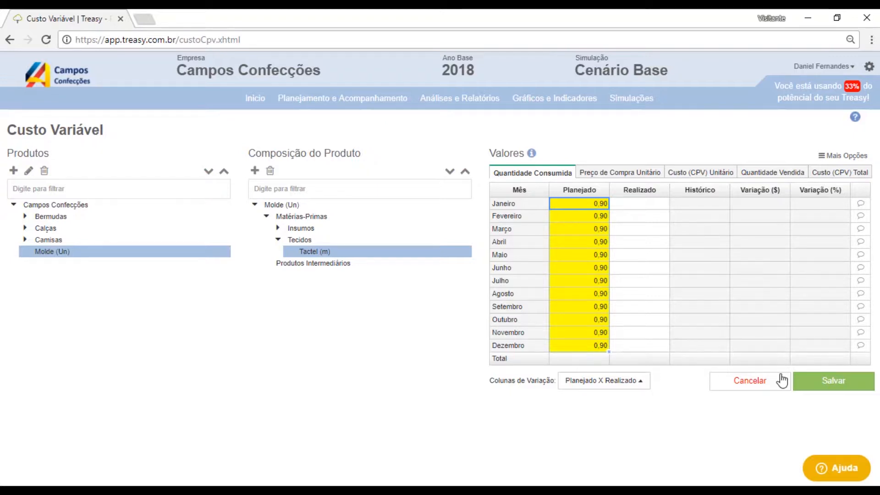
left_click(834, 382)
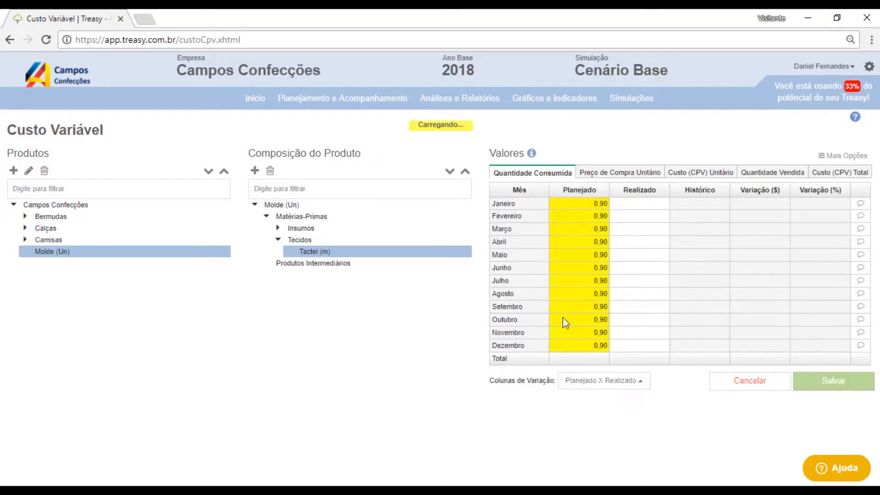
- Set Botão's planned consumed quantity in Molde to 1 for January, copy it through December, and save
left_click(278, 228)
left_click(323, 240)
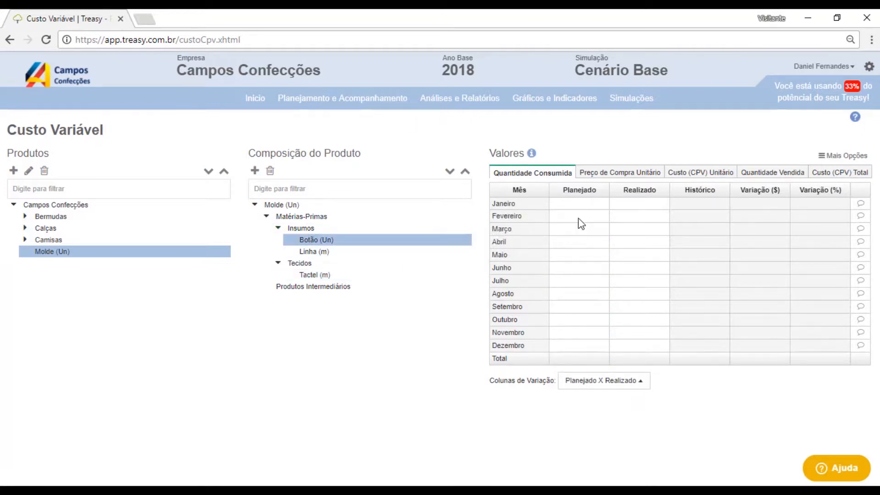
left_click(584, 205)
type("1")
left_click_drag(608, 209, 600, 349)
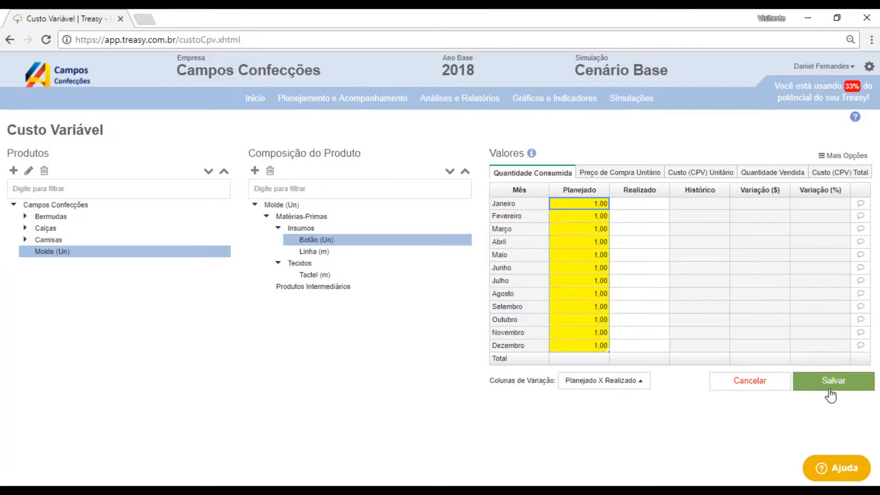
left_click(830, 384)
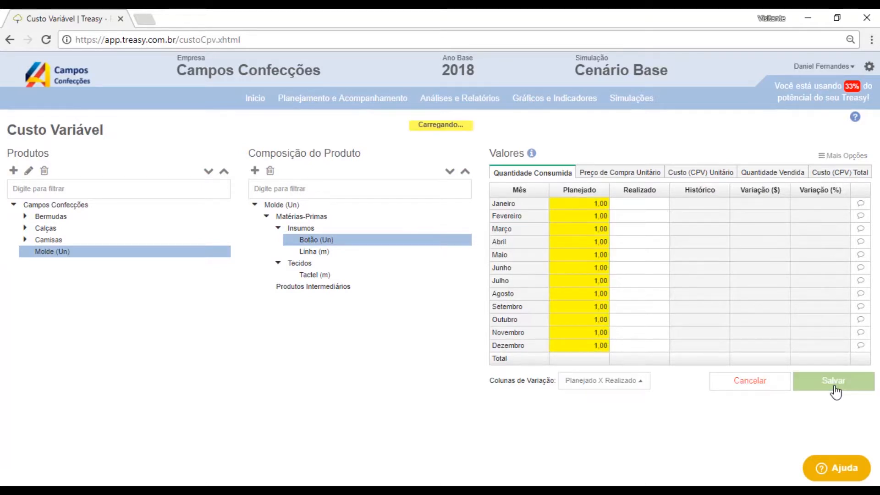
- Set Linha's planned consumed quantity in Molde to 1 for January, copy it through December, and save
left_click(334, 251)
left_click(580, 205)
type("1")
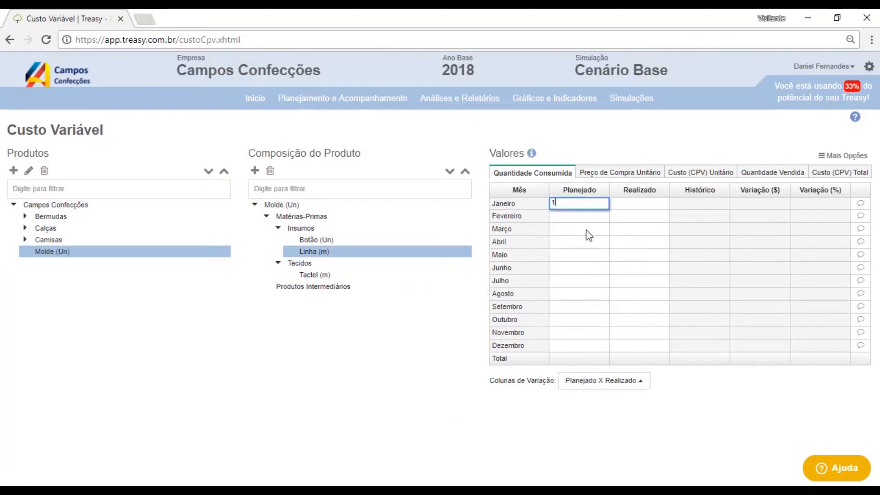
key("Return")
left_click(606, 205)
left_click_drag(608, 209, 596, 348)
left_click(826, 384)
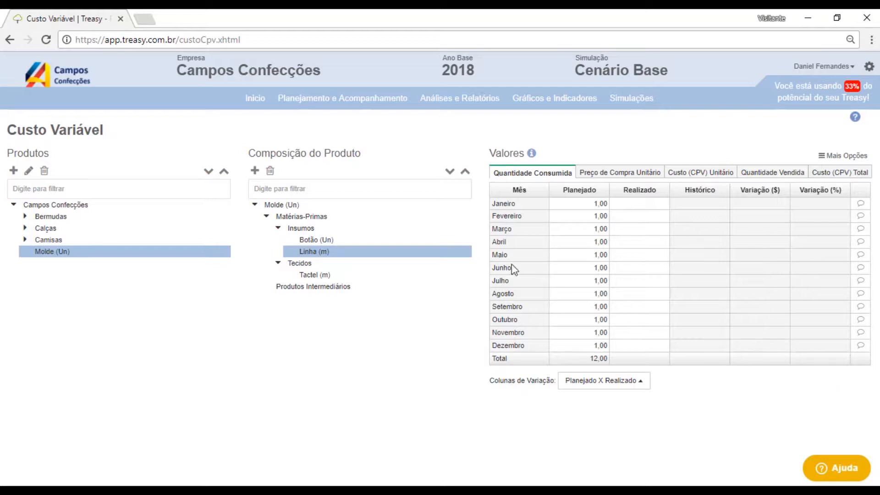
- Add Molde as an intermediate product to the Esporte shirt's product composition
left_click(25, 240)
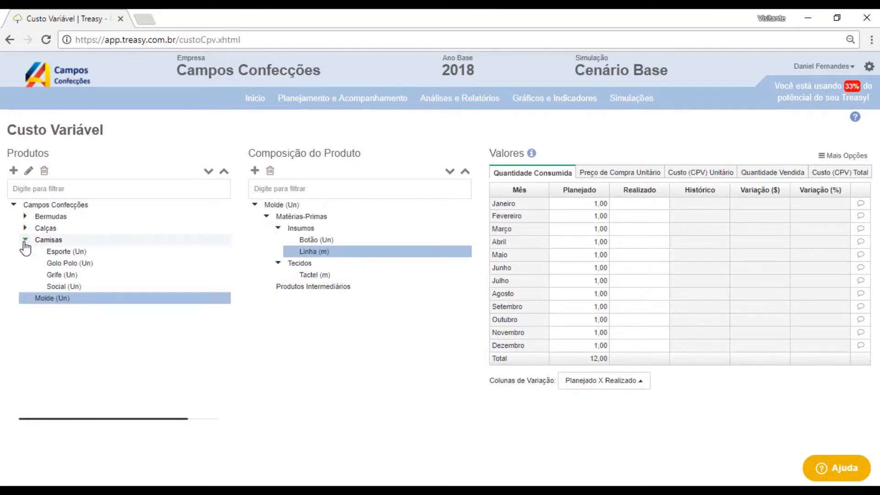
left_click(72, 252)
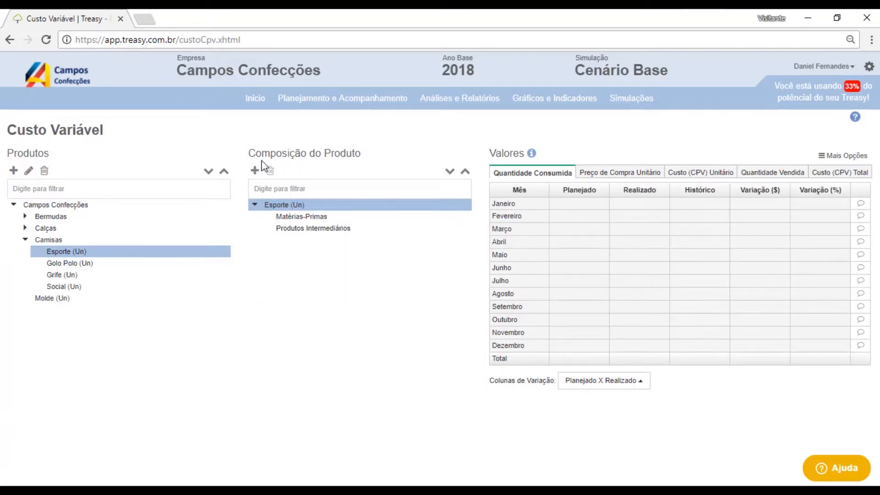
left_click(254, 171)
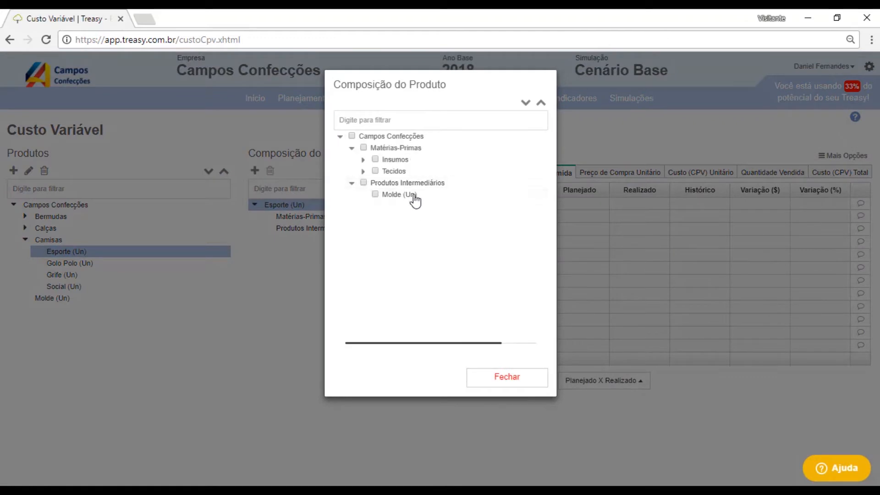
left_click(375, 194)
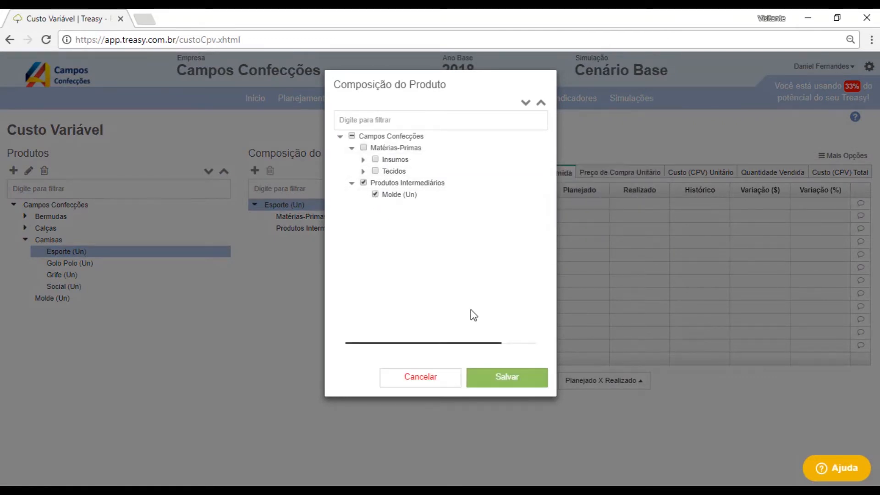
left_click(537, 385)
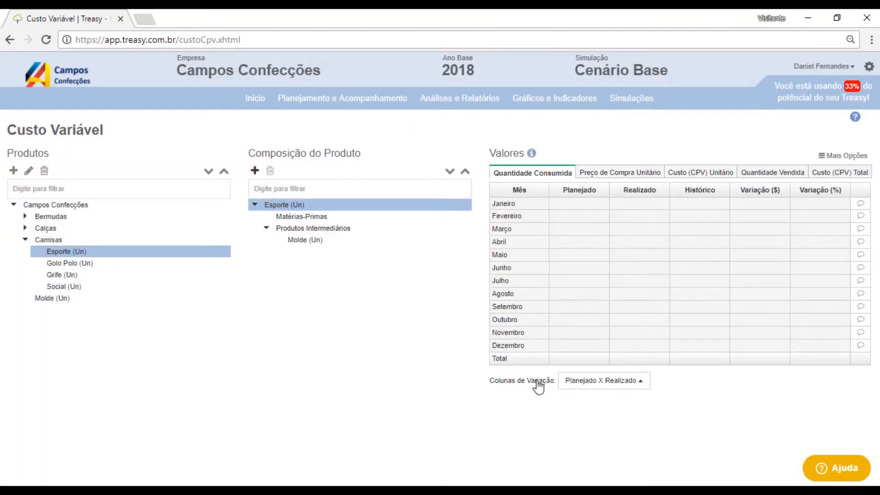
- Add the Estampa input as a raw material to Esporte's product composition
left_click(255, 171)
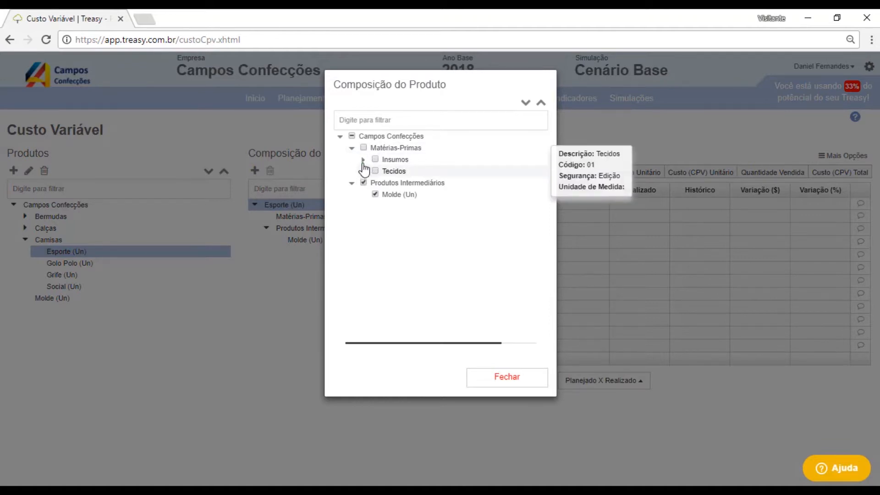
left_click(363, 160)
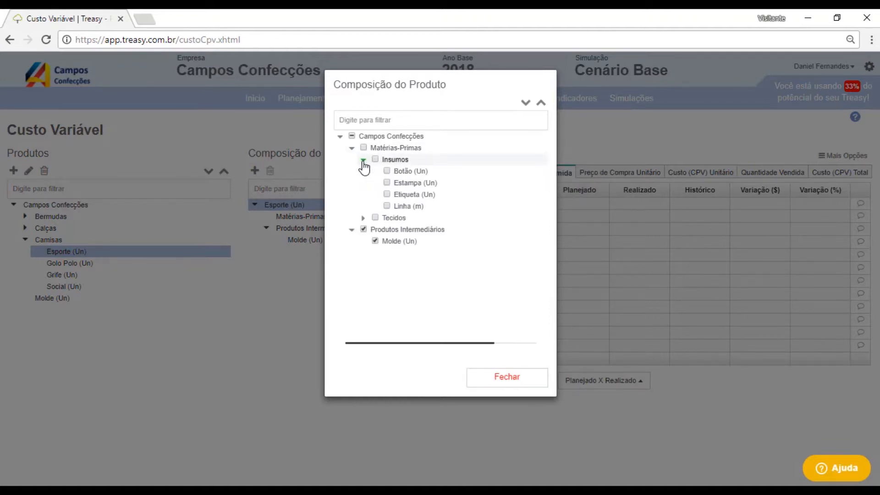
left_click(387, 182)
left_click(509, 377)
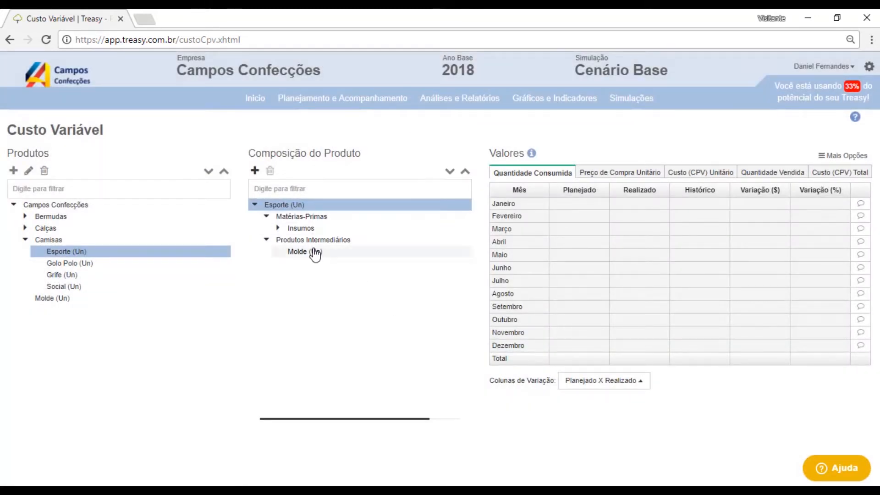
- Set Molde's planned consumed quantity in Esporte to 1 for January, copy it through December, and save
left_click(311, 252)
left_click(573, 204)
type("10")
left_click(584, 228)
left_click(603, 203)
left_click_drag(609, 209, 603, 347)
left_click(825, 380)
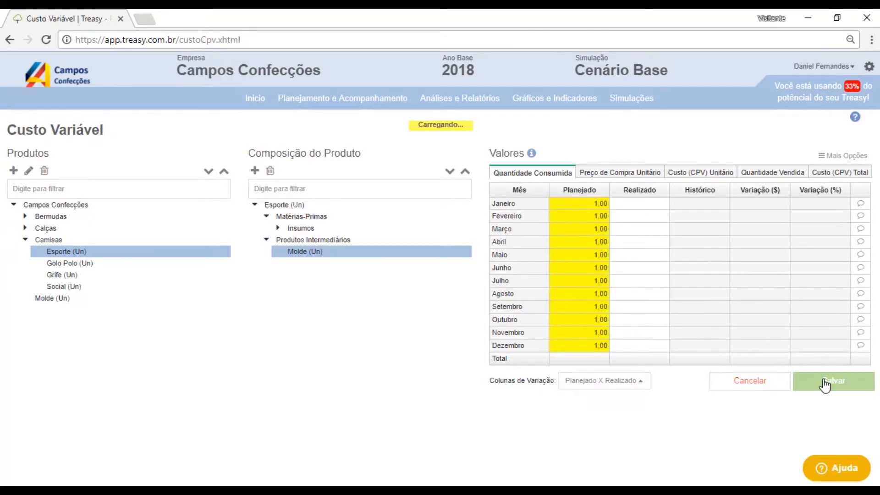
- Set Estampa's planned consumed quantity in Esporte to 1 for January, copy it through December, and save
left_click(278, 228)
left_click(310, 241)
left_click(592, 206)
type("1")
key("Return")
left_click(594, 199)
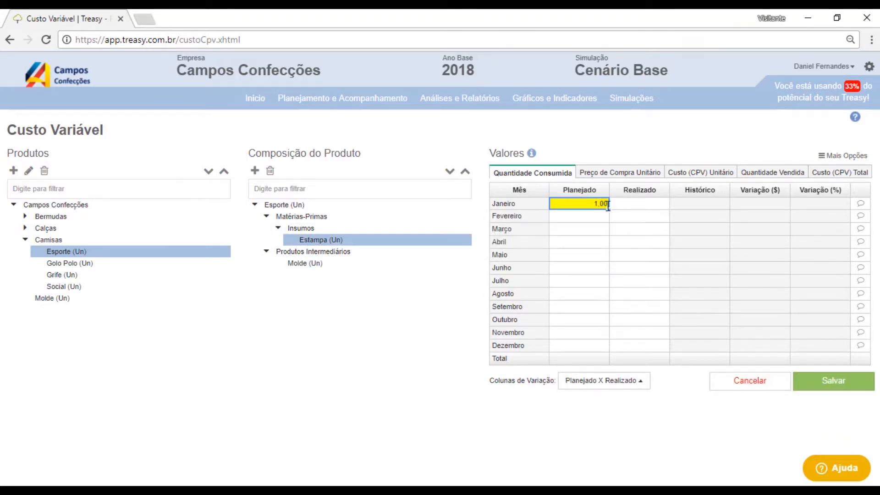
left_click_drag(609, 209, 603, 353)
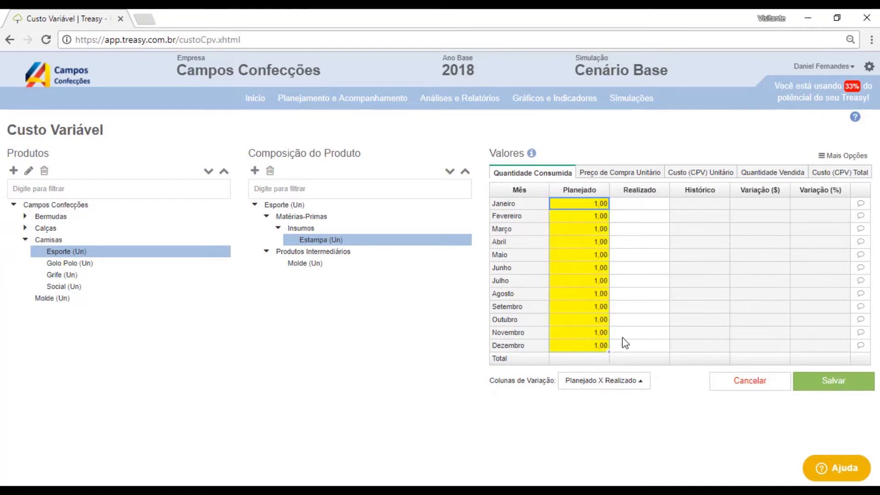
left_click(813, 387)
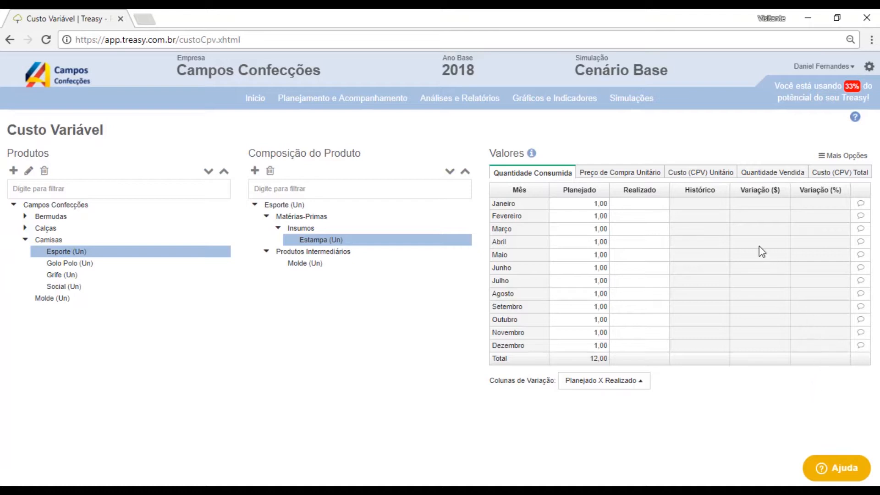
- Review Esporte's unit and total CPV cost values for the whole composition
mouse_move(701, 176)
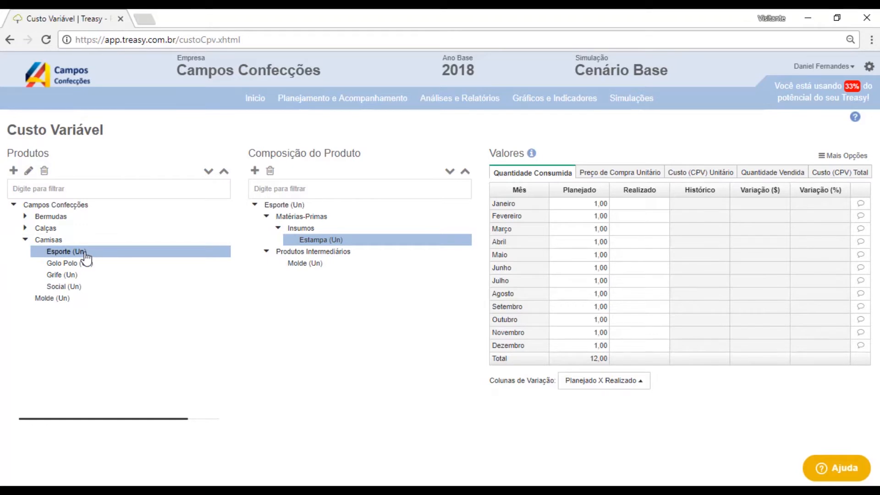
left_click(285, 205)
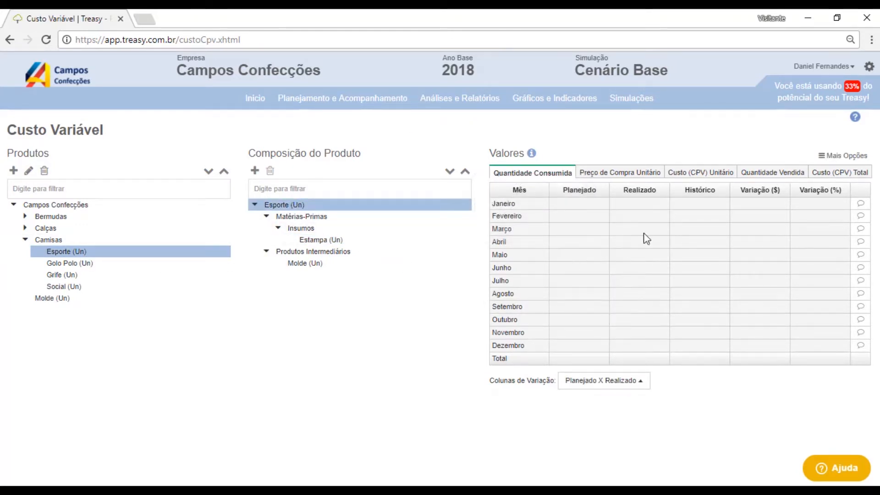
left_click(713, 177)
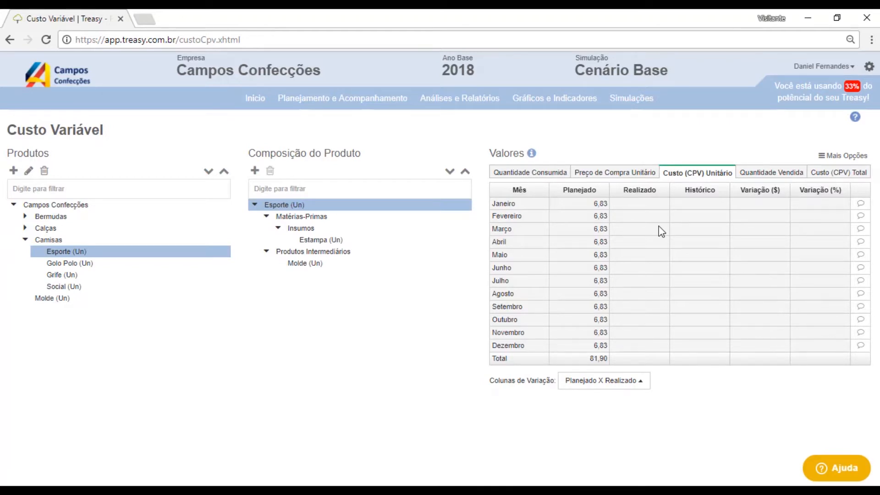
left_click(826, 174)
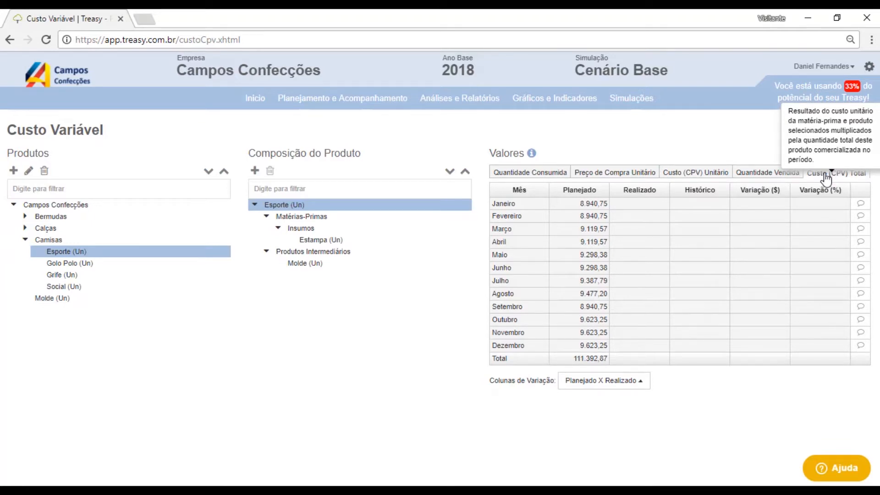
- Open the raw material register and review Estampa's total consumed quantity and total cost
mouse_move(382, 99)
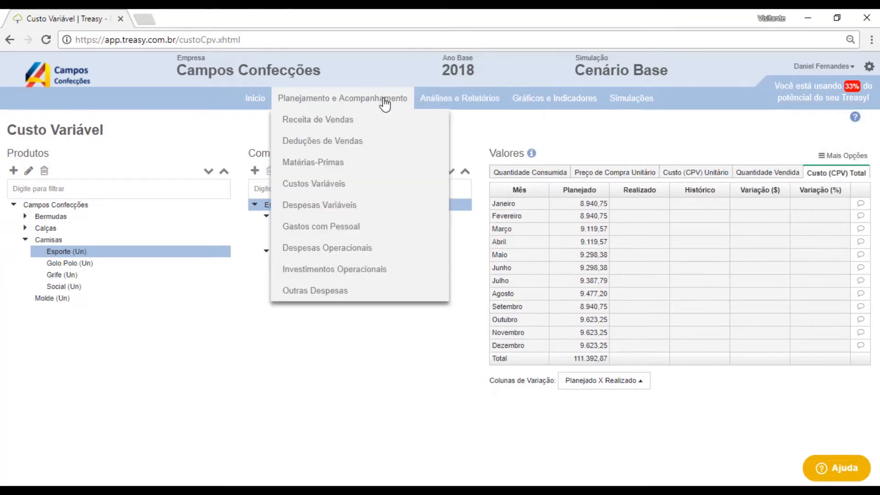
left_click(349, 164)
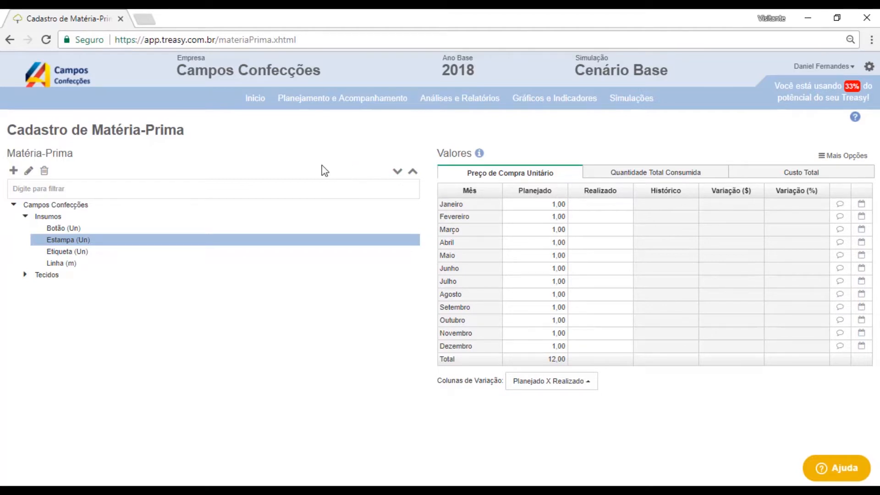
left_click(626, 174)
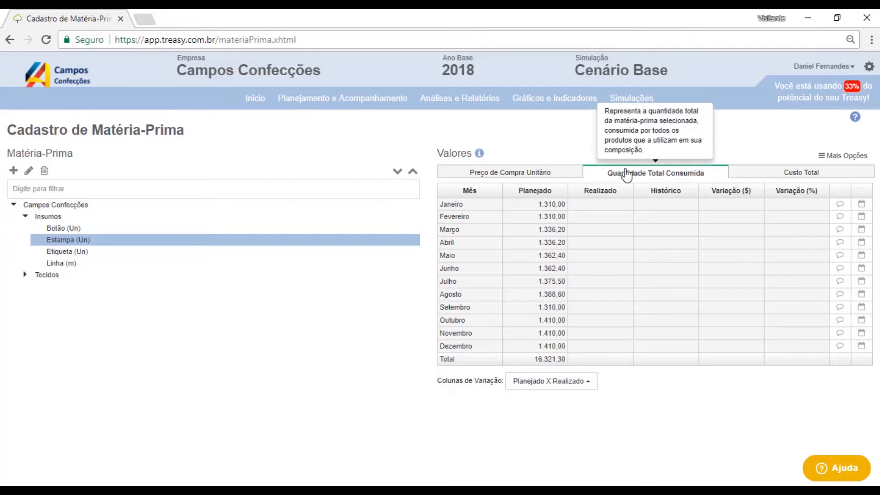
left_click(776, 175)
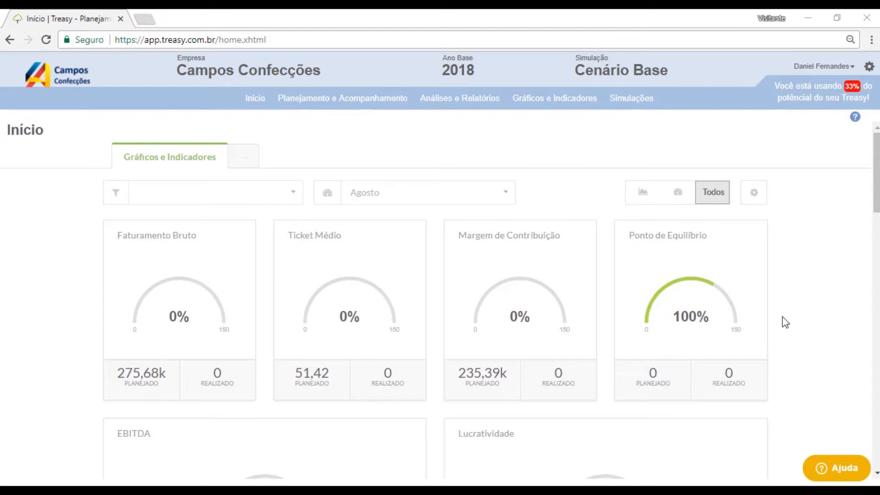
- In Custo Variável, set Esporte's planned unit purchase price at Loja Copacabana to 14 for every month, save, and view its total cost
mouse_move(352, 108)
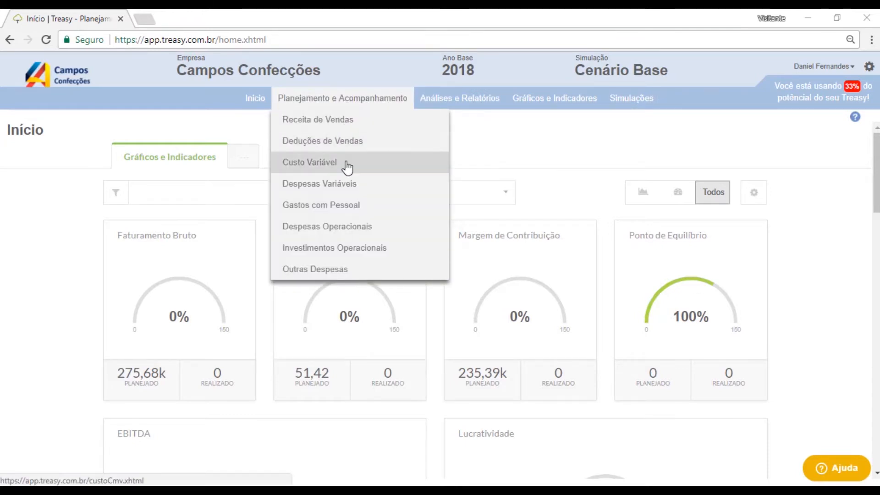
left_click(347, 168)
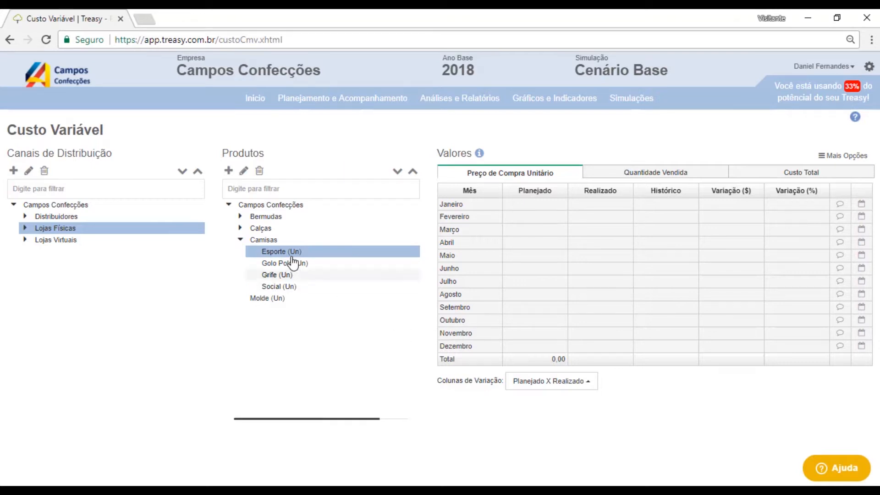
mouse_move(287, 254)
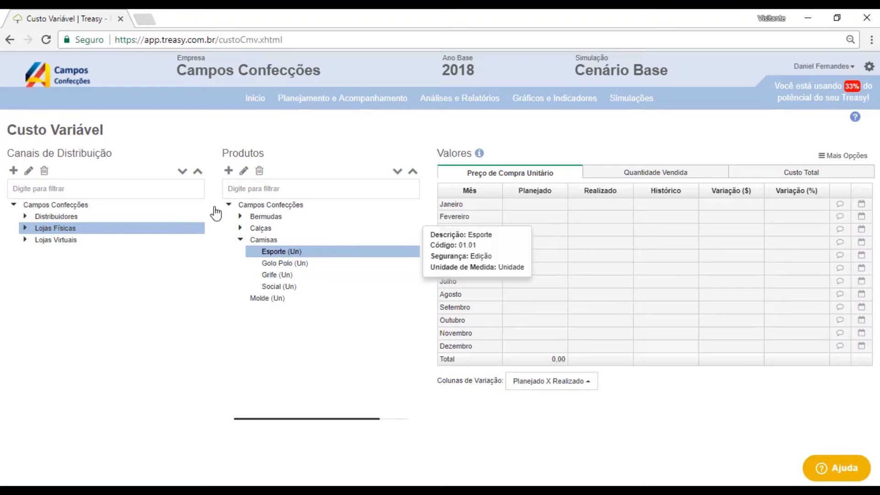
left_click(25, 228)
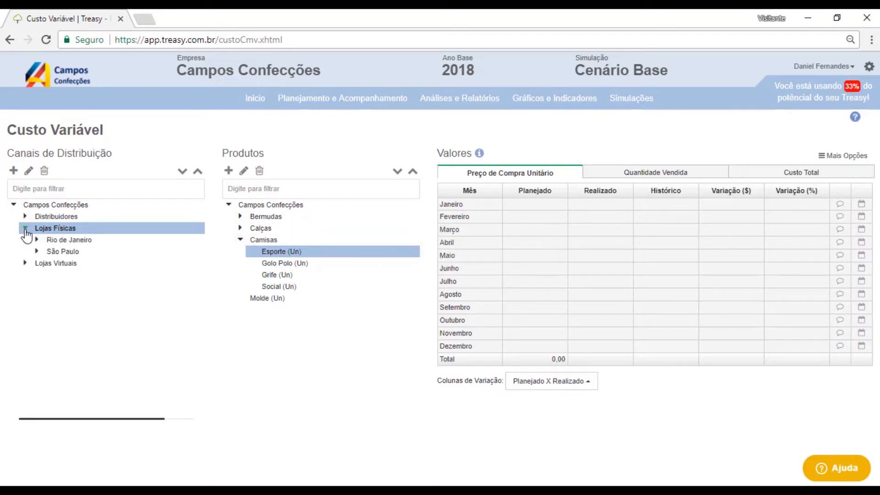
left_click(36, 240)
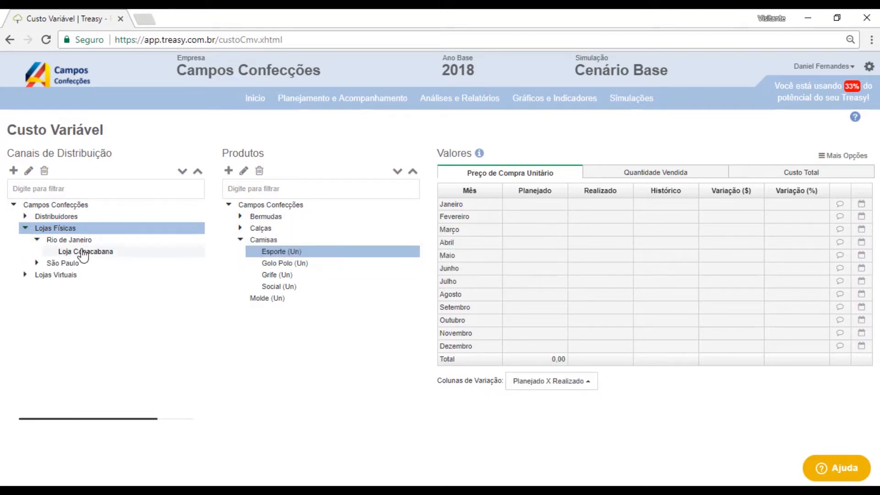
left_click(99, 255)
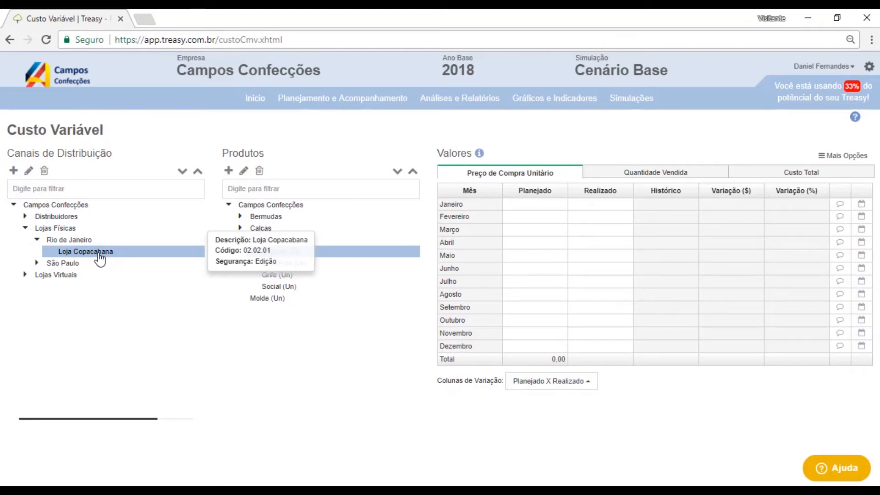
left_click(543, 206)
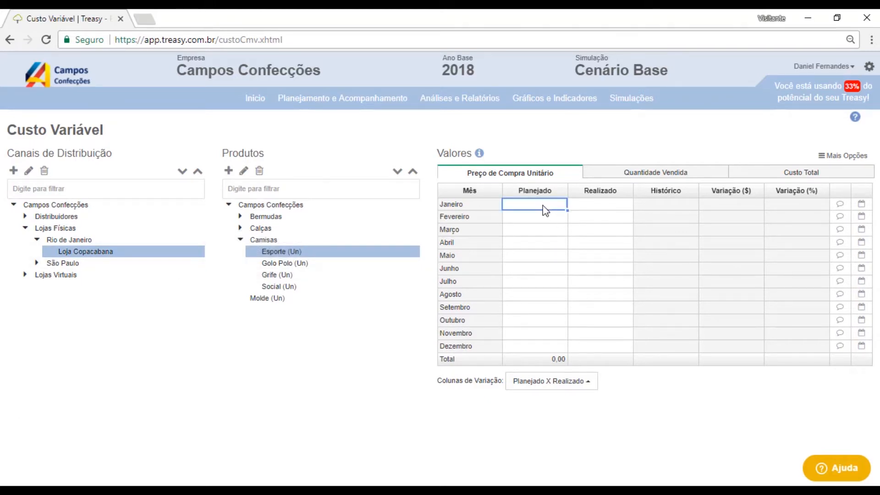
type("14")
left_click(557, 218)
left_click(563, 203)
left_click_drag(567, 209, 567, 351)
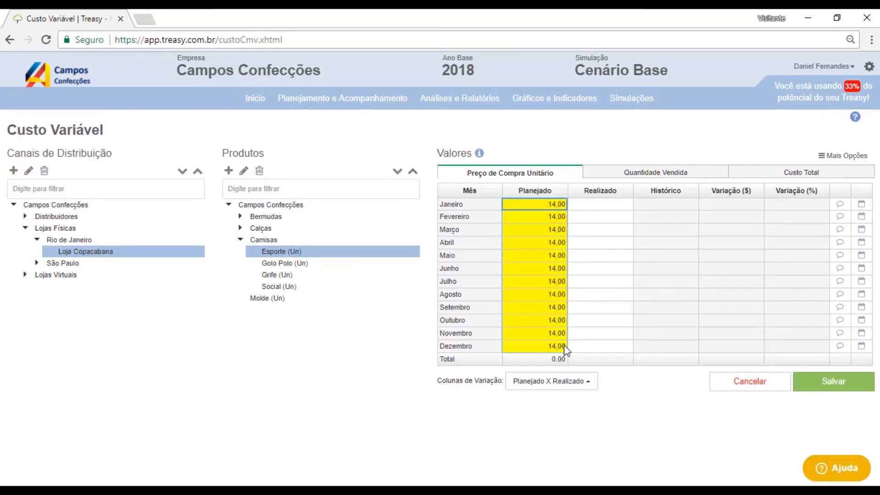
left_click(840, 376)
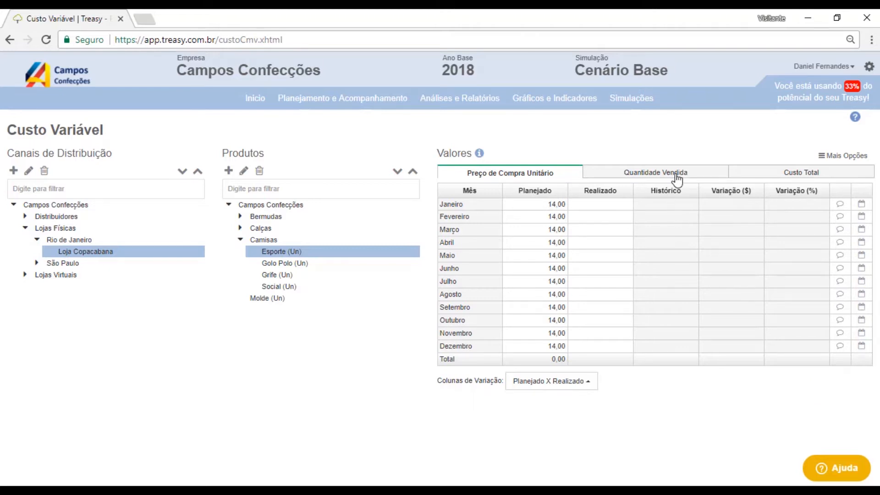
left_click(774, 175)
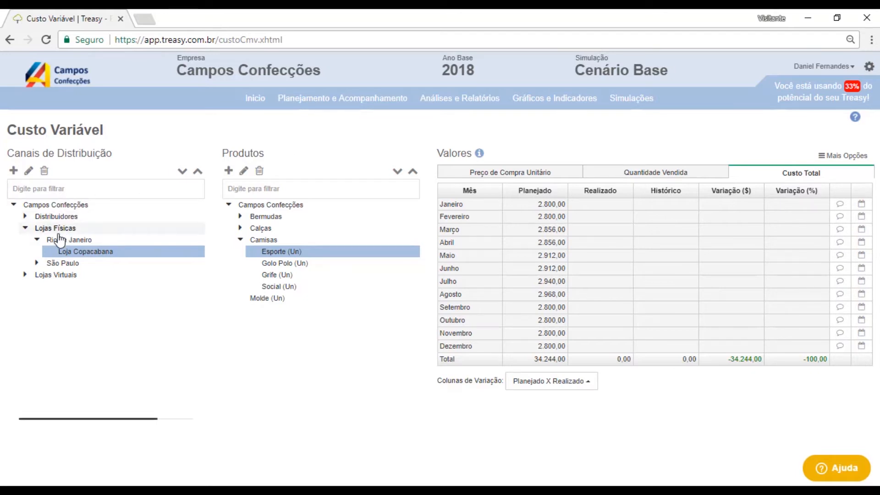
- Set Esporte's planned unit purchase price at Loja Avenida Paulista to 16 for January, copy it through December, and save
left_click(36, 264)
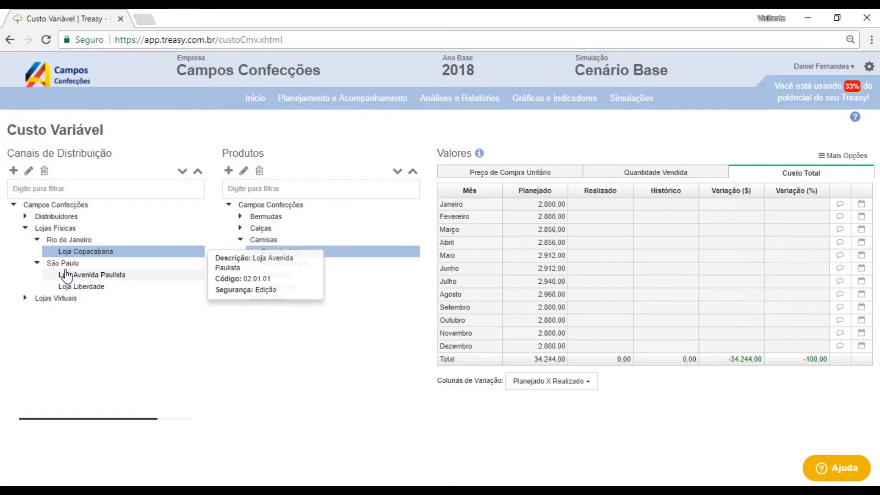
left_click(122, 277)
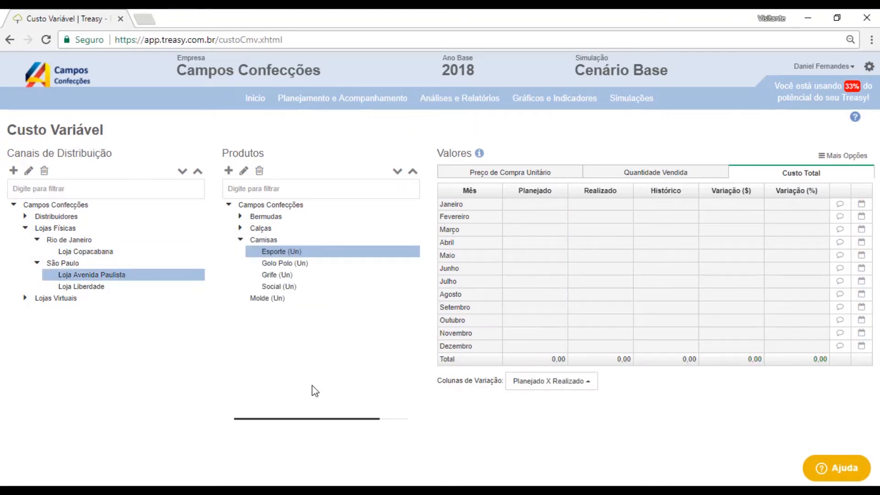
left_click(557, 174)
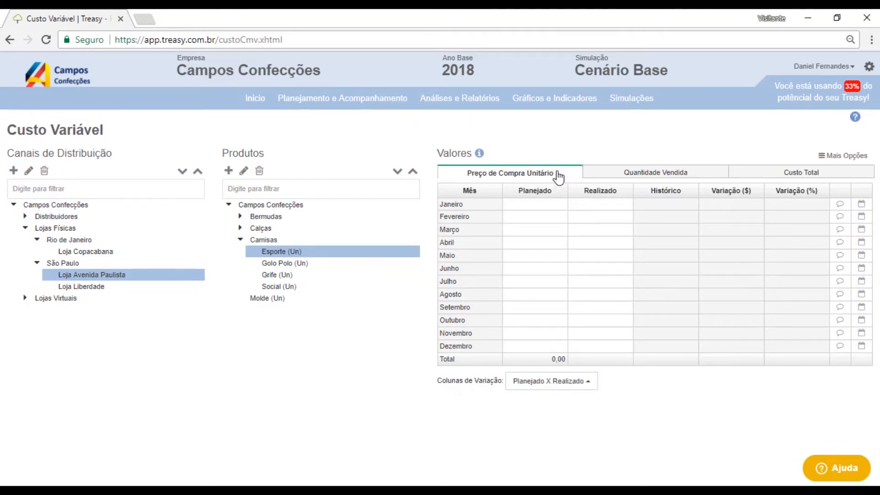
left_click(548, 209)
type("16")
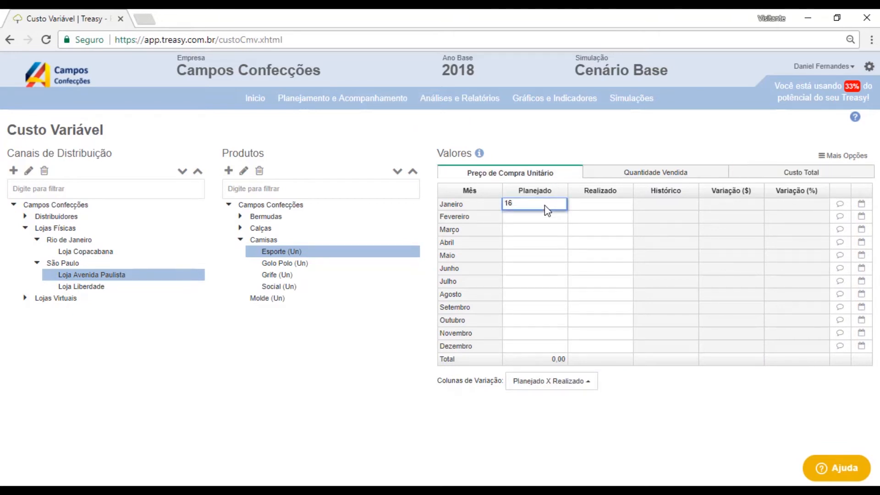
left_click(568, 229)
left_click_drag(567, 209, 565, 356)
left_click(824, 390)
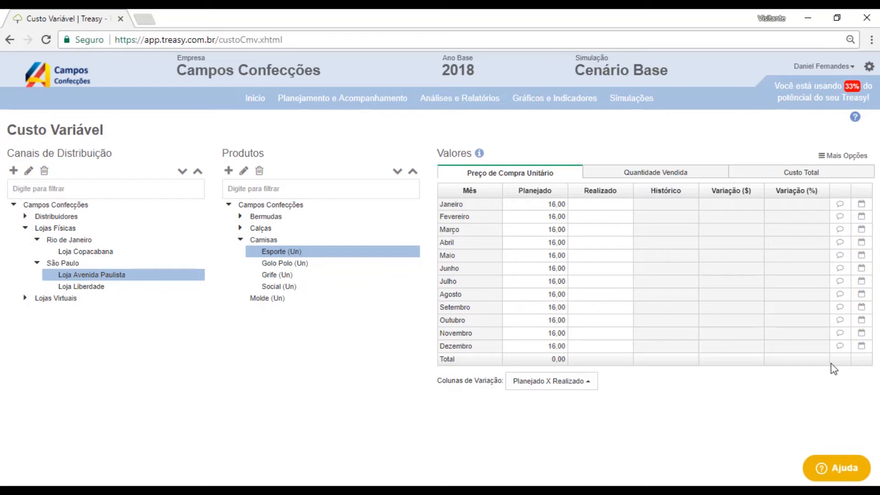
- Review Esporte's consolidated unit purchase price at the Lojas Físicas, Distribuidores and Campos Confecções channel levels
left_click(831, 161)
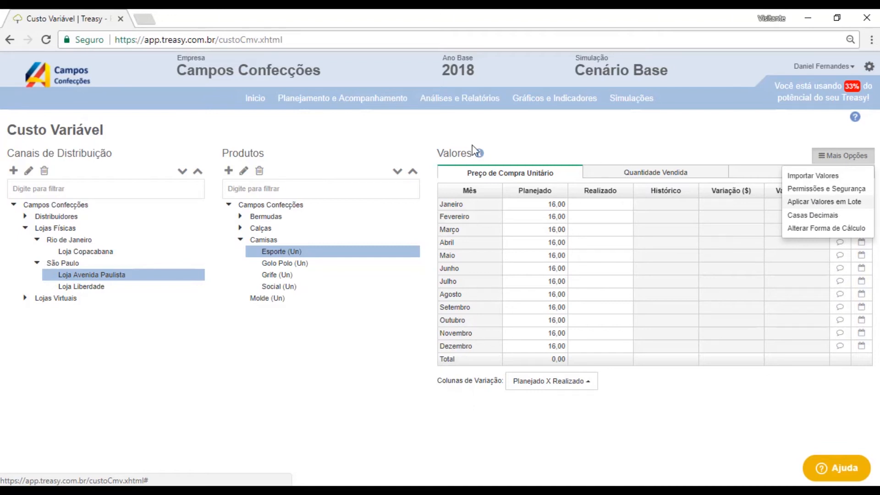
left_click(46, 230)
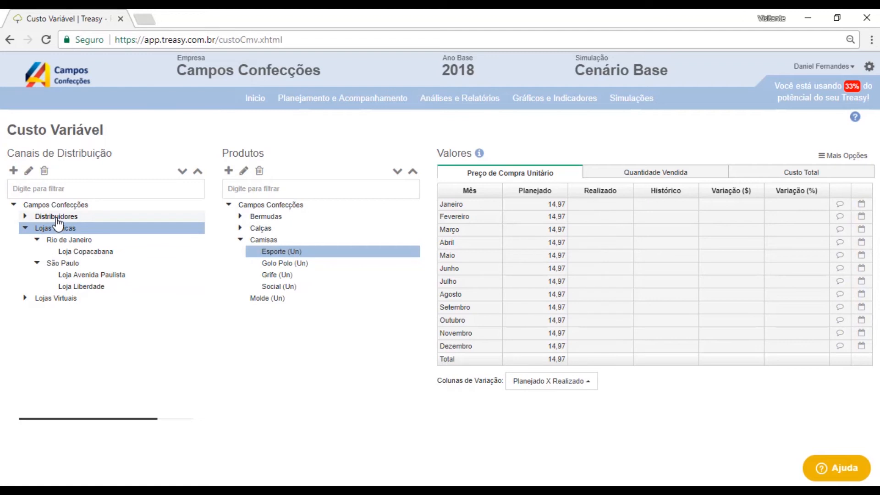
left_click(57, 218)
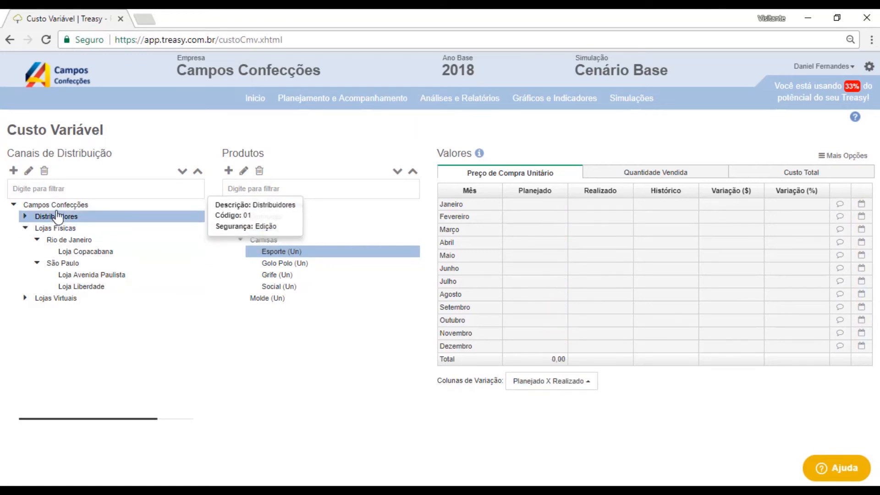
left_click(57, 206)
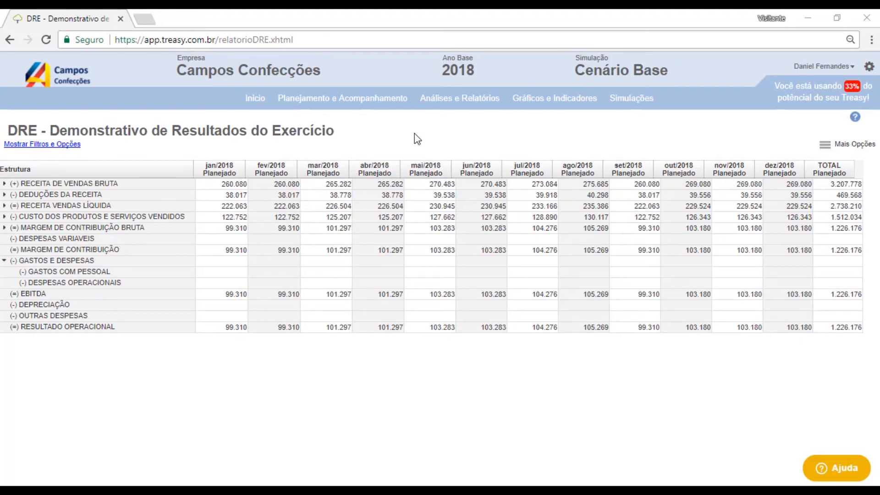
- In the DRE report, show the filters and options, add the Análise Vertical column and generate the report
mouse_move(449, 104)
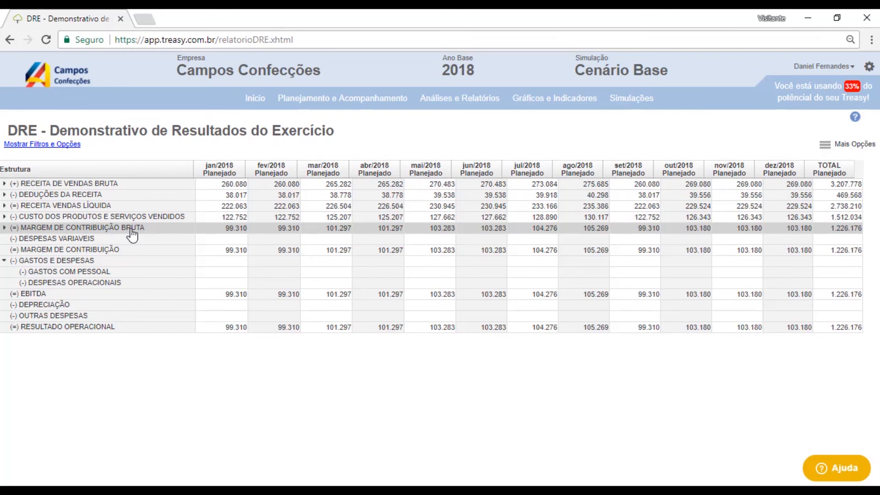
left_click(58, 145)
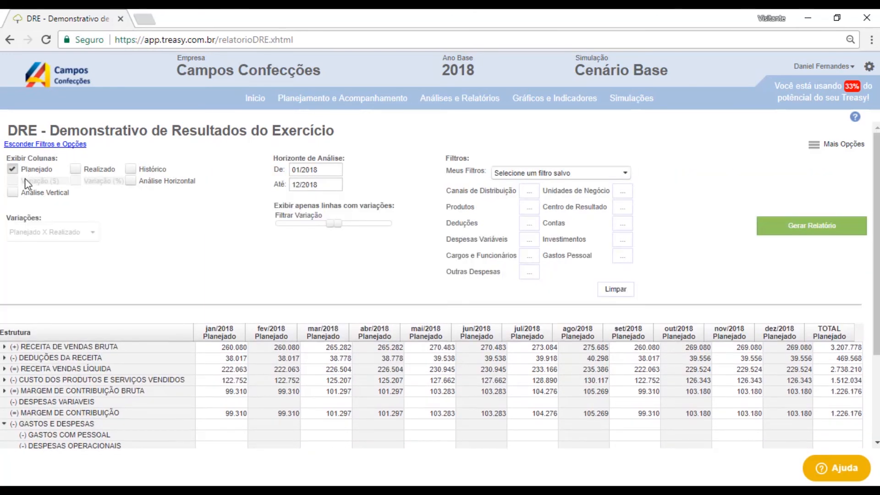
left_click(13, 193)
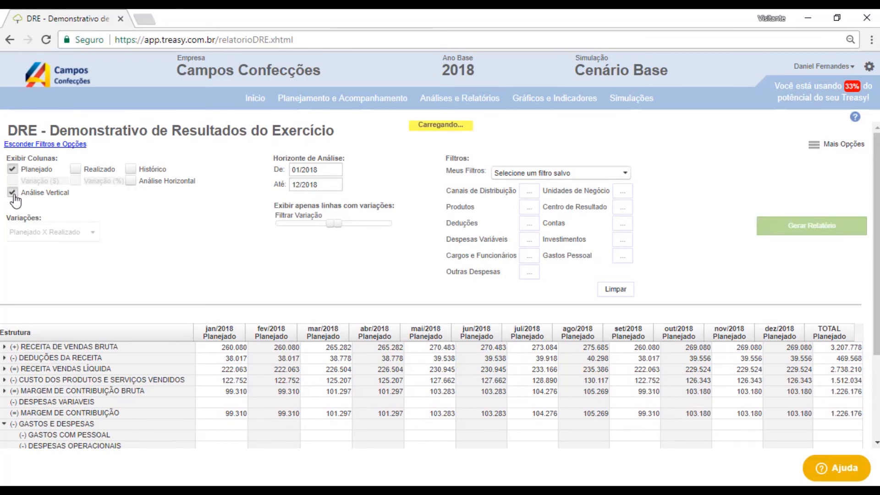
left_click(793, 237)
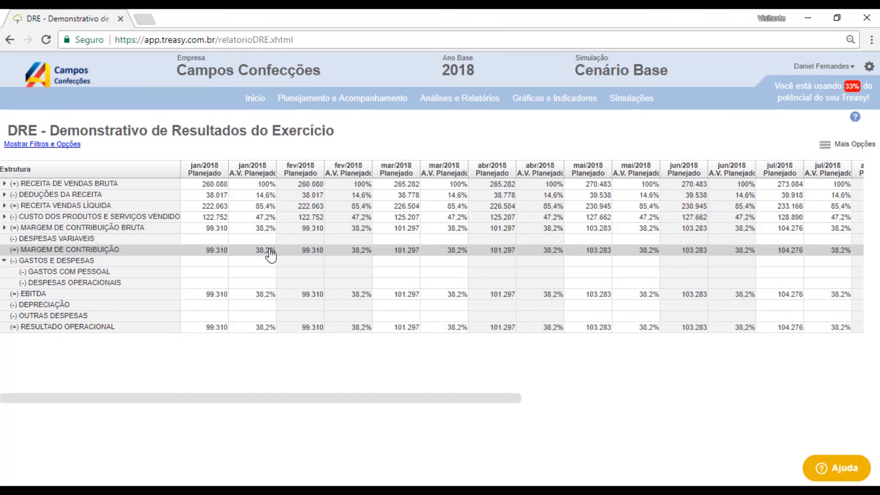
- Expand Margem de Contribuição Bruta down through Distribuidores and Atacadistas to review margins by channel
left_click(5, 228)
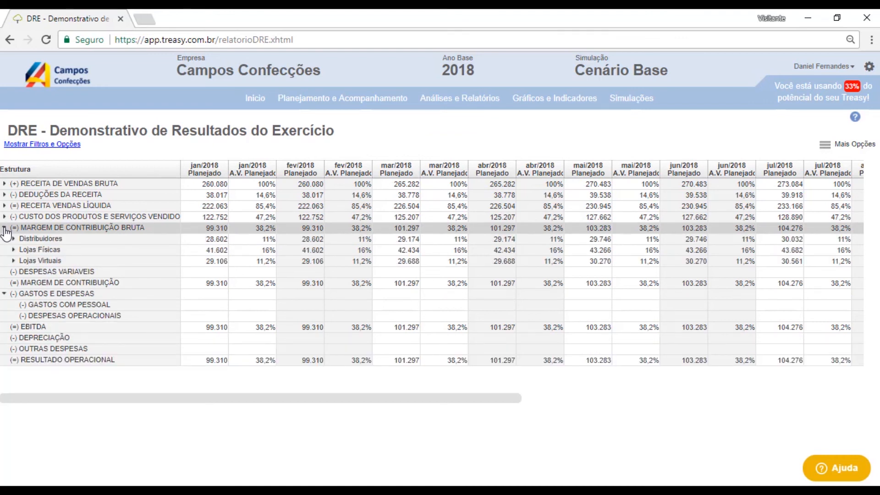
left_click(14, 241)
left_click(25, 251)
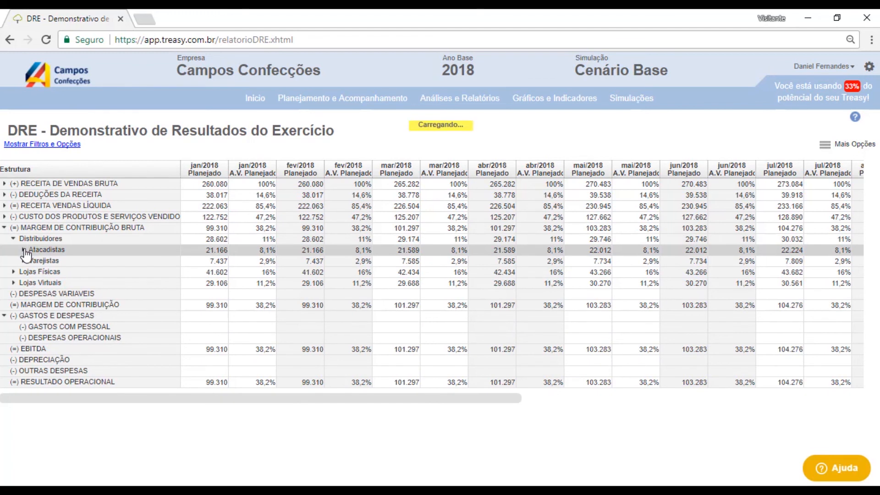